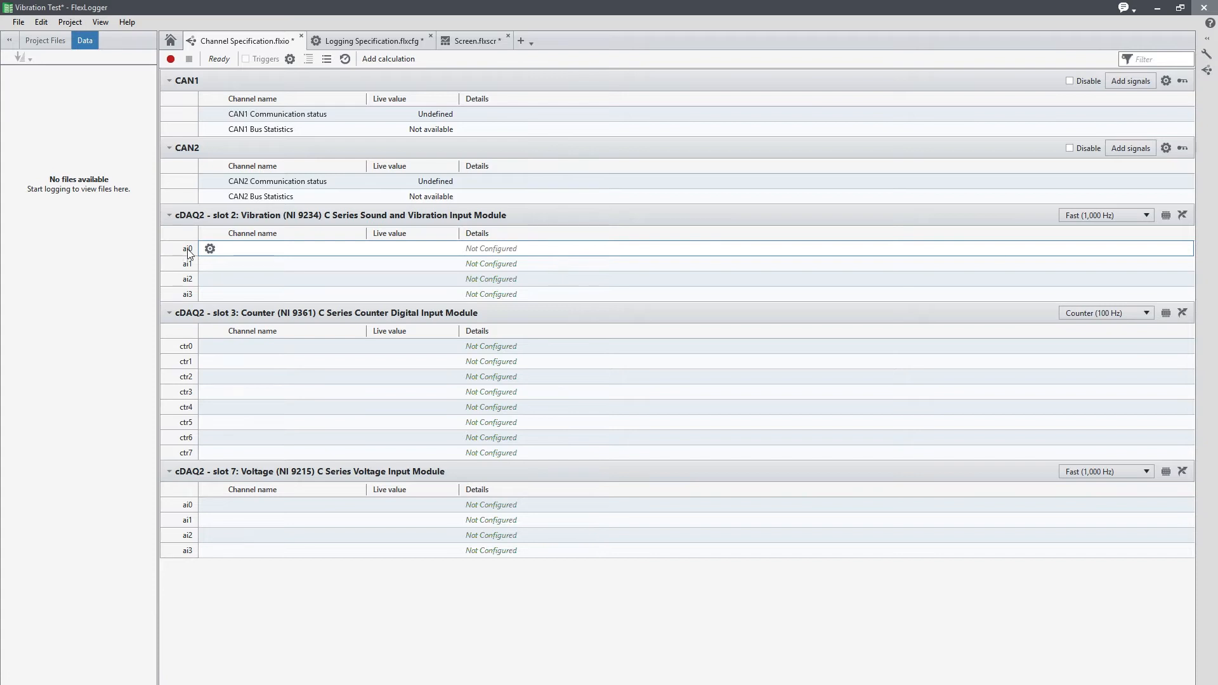
# Step: Configure channel ai0 of the NI 9234 vibration module as Accelerometer_X, measuring Acceleration with sensor class IEPE
pyautogui.click(210, 249)
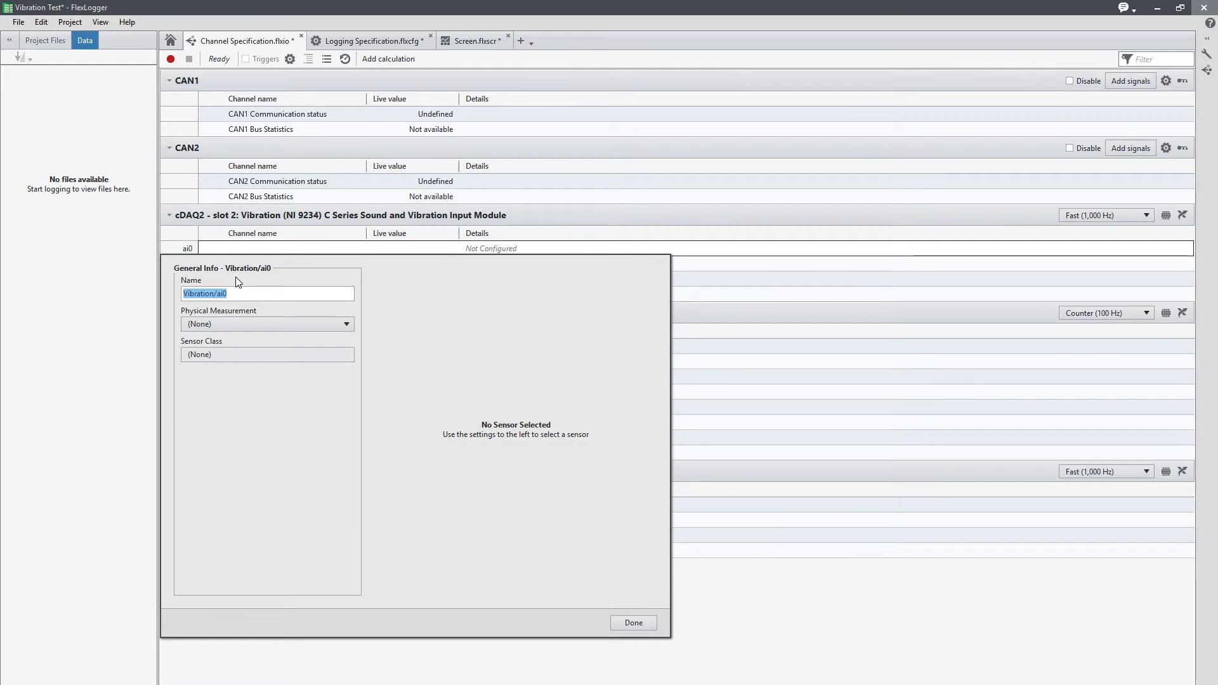
pyautogui.write('Accelerometer_X')
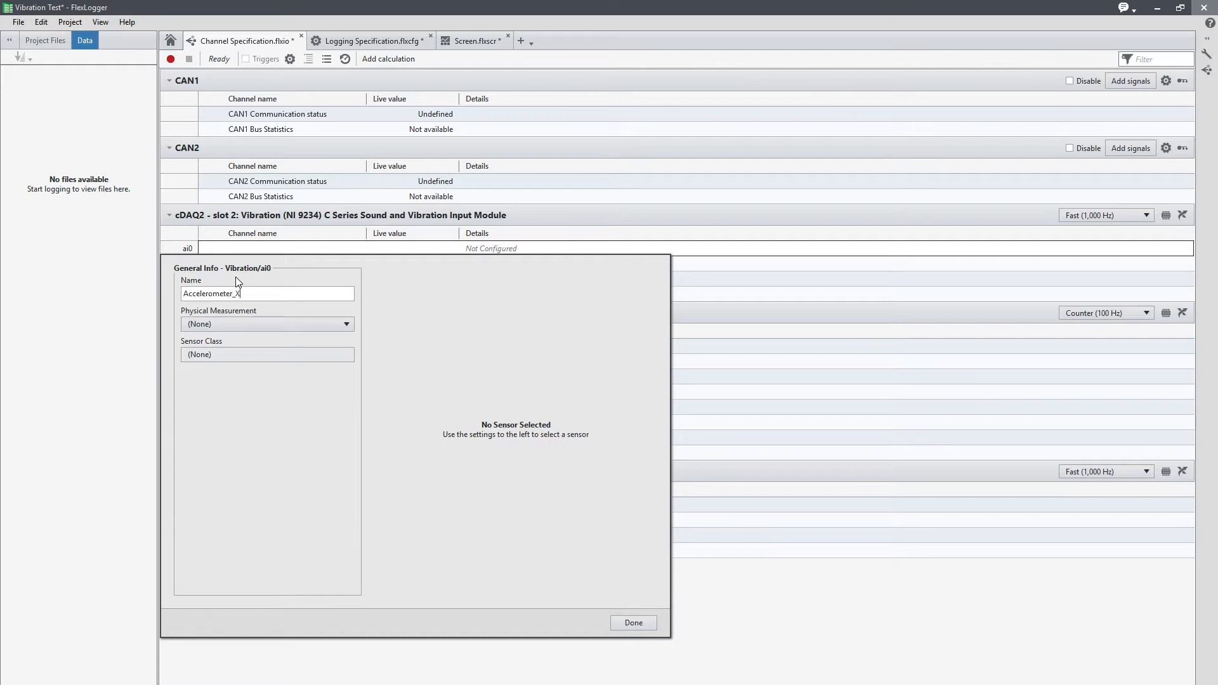
pyautogui.click(279, 321)
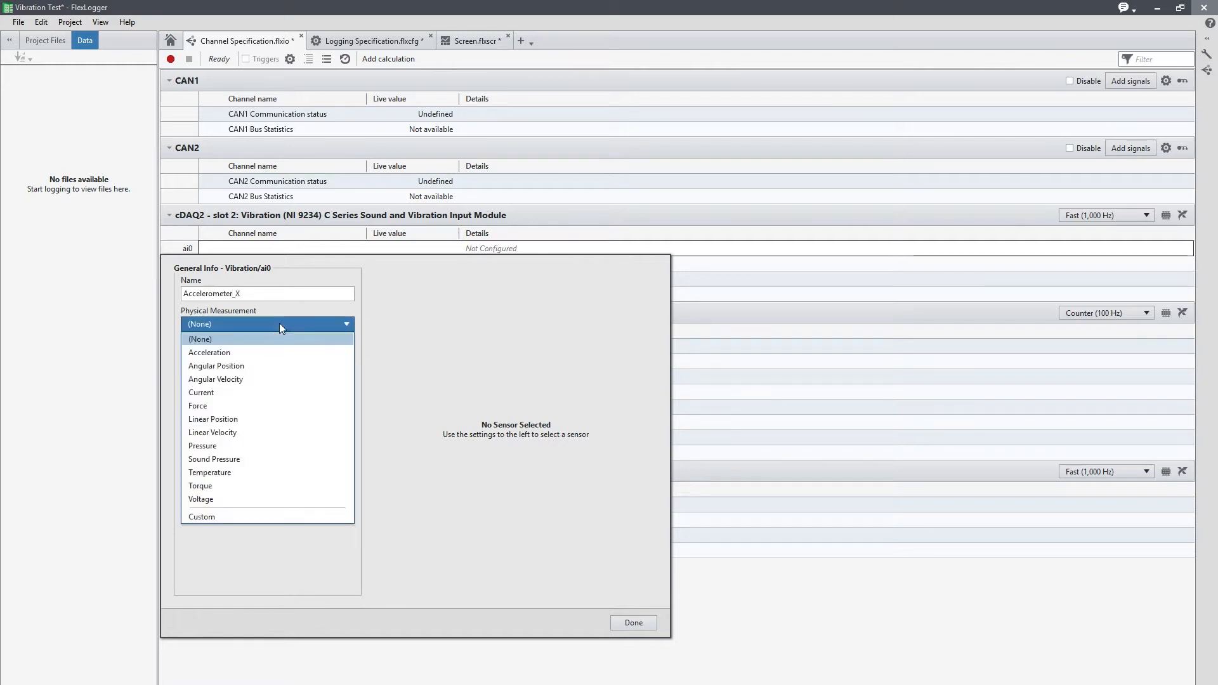
pyautogui.click(272, 353)
pyautogui.click(270, 355)
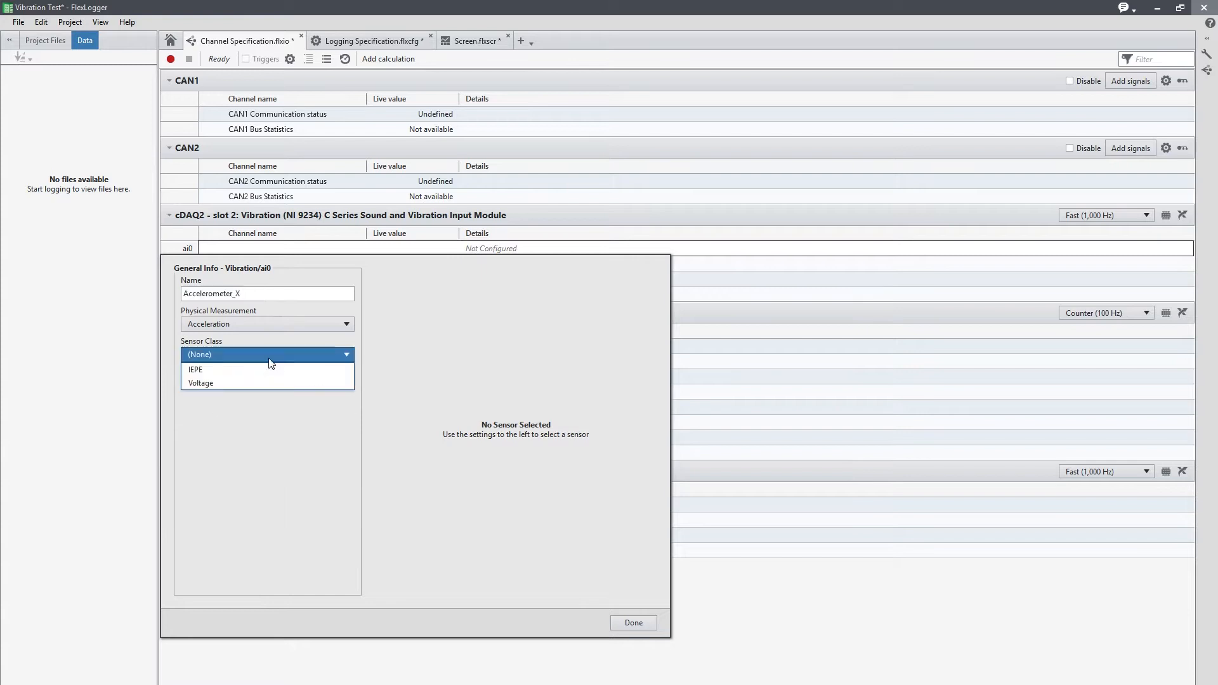
pyautogui.click(267, 370)
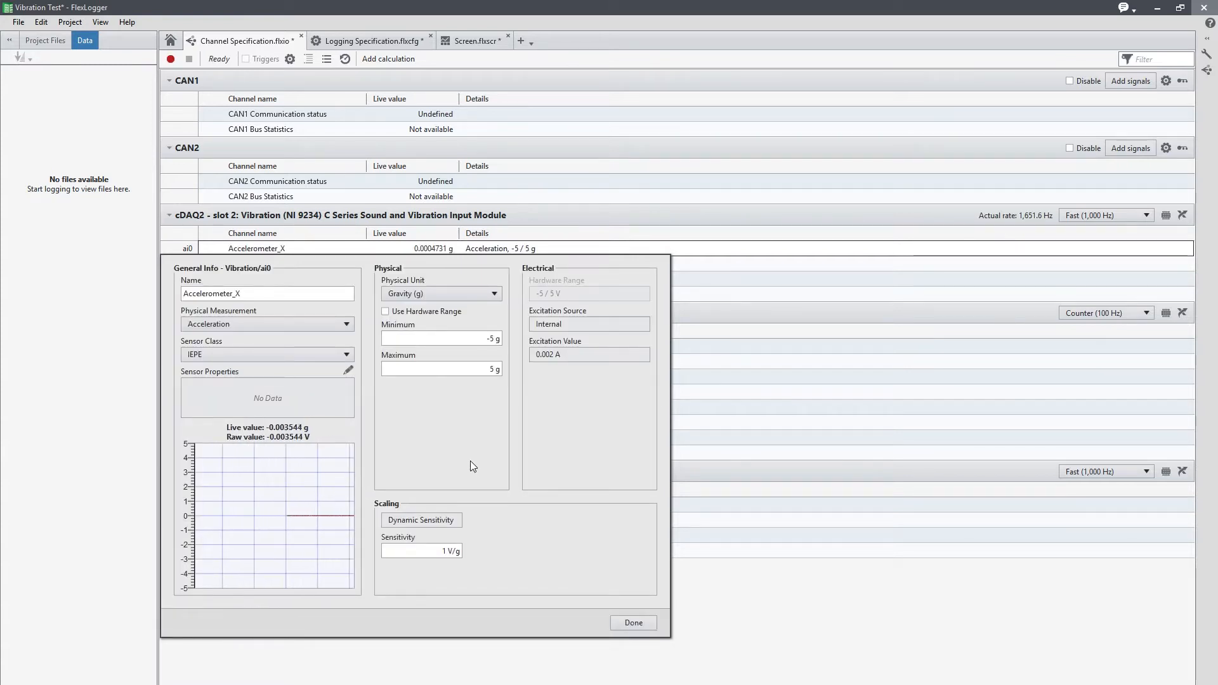
# Step: Set the Accelerometer_X sensitivity to 0.175 V/g and finish its channel configuration
pyautogui.doubleClick(445, 551)
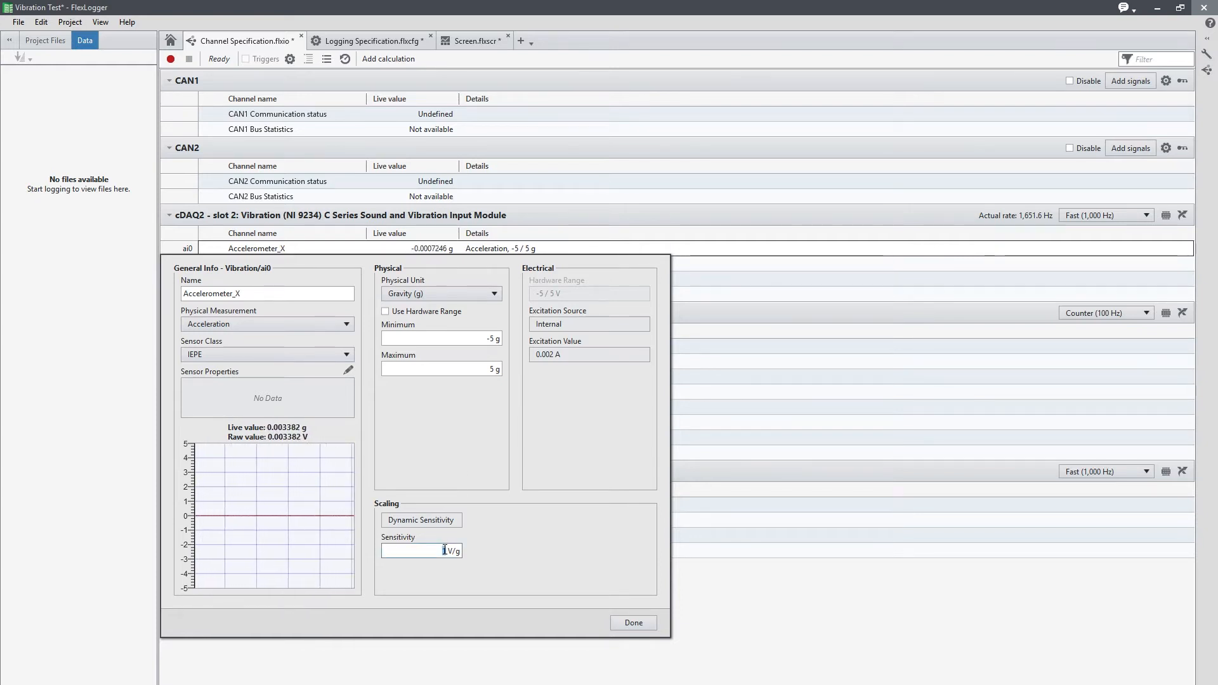
pyautogui.write('0.175')
pyautogui.click(531, 555)
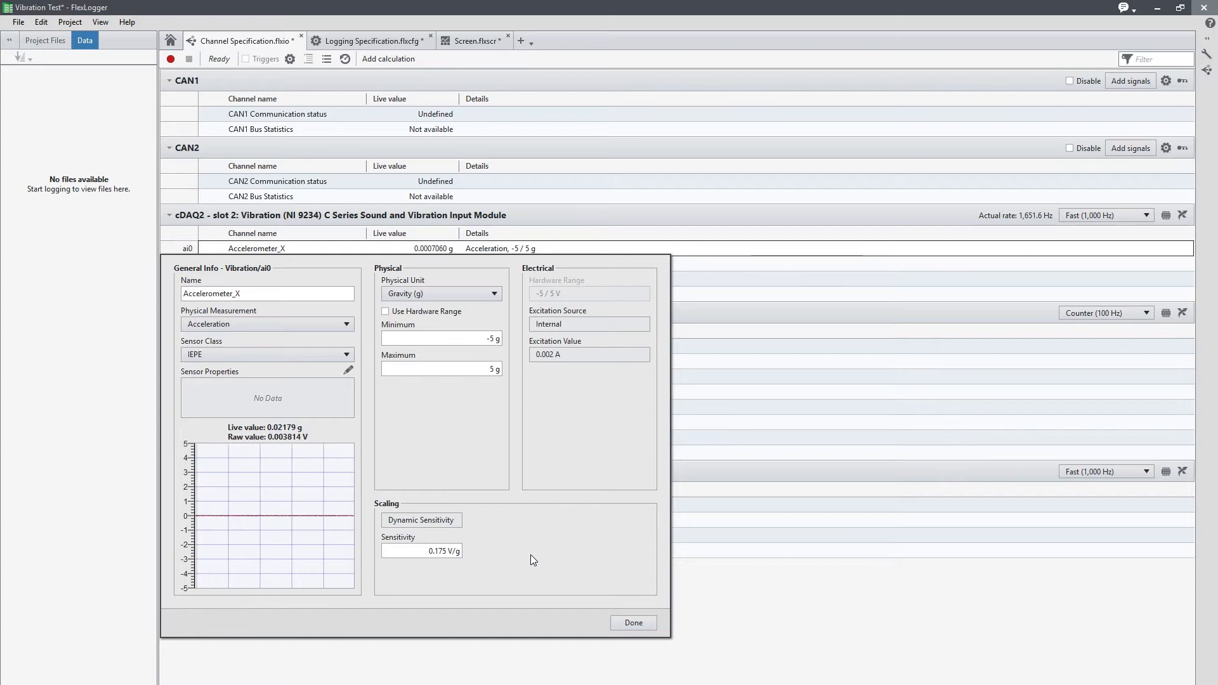
pyautogui.click(633, 623)
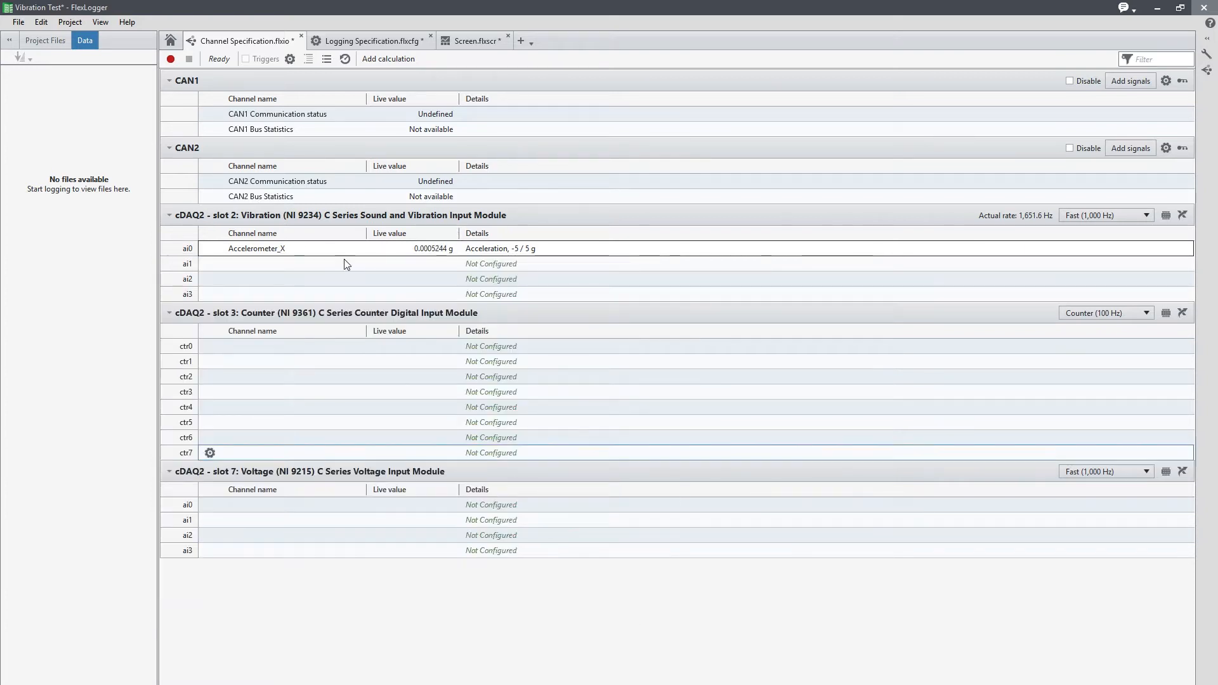
# Step: Copy the Accelerometer_X channel configuration to channel ai1 of the vibration module
pyautogui.click(317, 250)
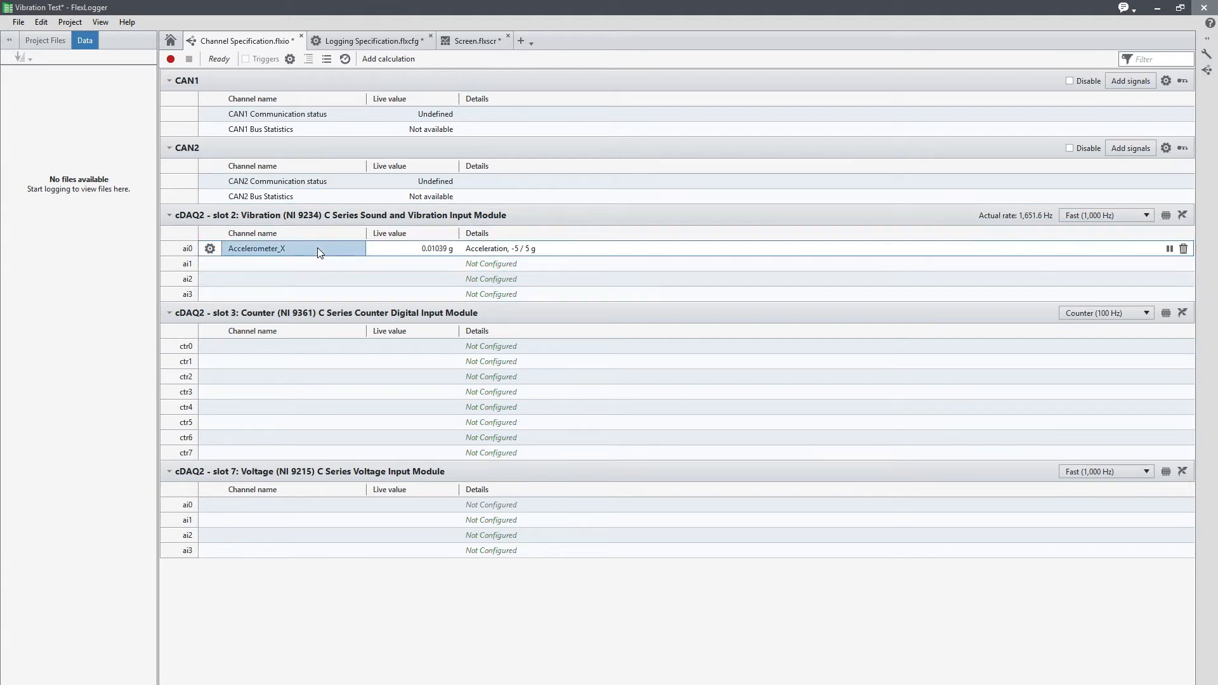
pyautogui.rightClick(322, 249)
pyautogui.click(299, 264)
pyautogui.rightClick(302, 268)
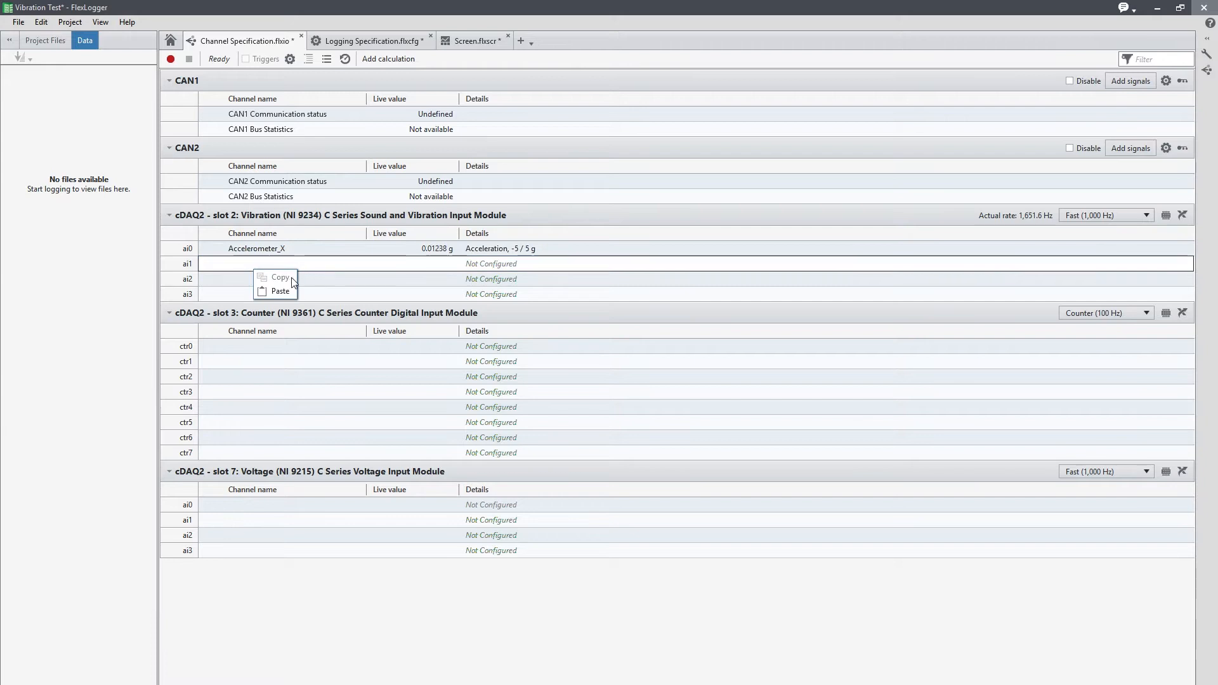
pyautogui.click(280, 293)
# Step: Rename the copied channel on ai1 of the vibration module as Accelerometer_Y
pyautogui.click(315, 269)
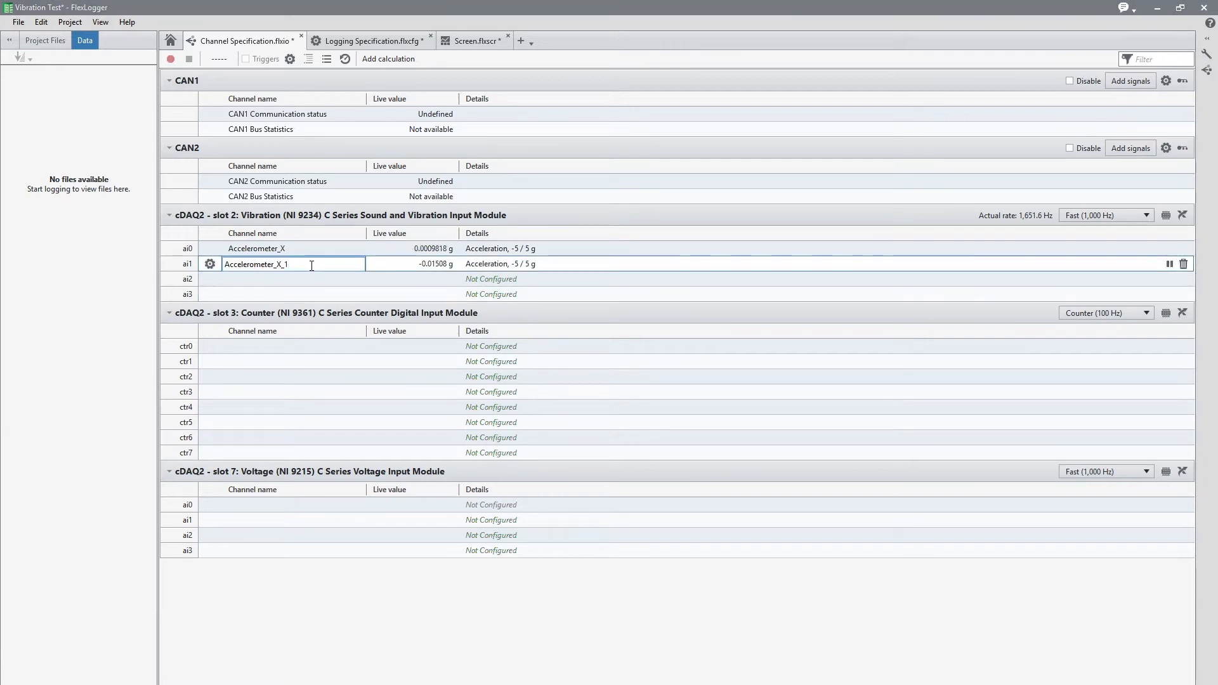
pyautogui.press('BackSpace')
pyautogui.press('BackSpace')
pyautogui.write('Y')
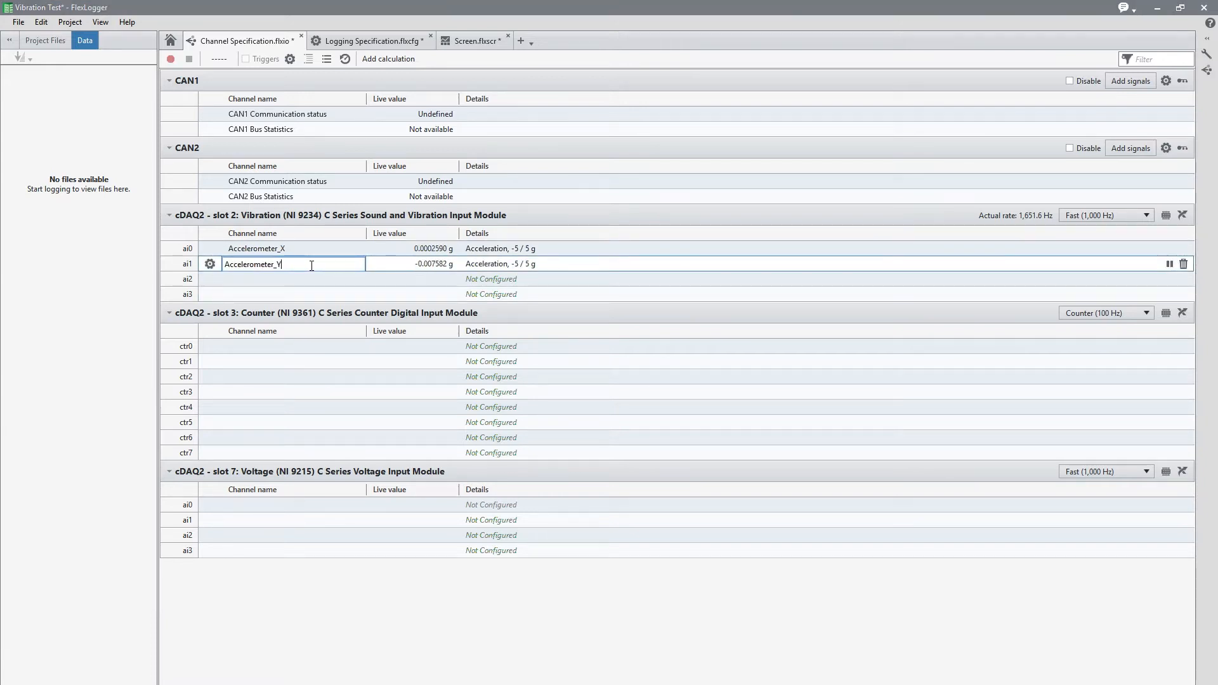
pyautogui.press('Return')
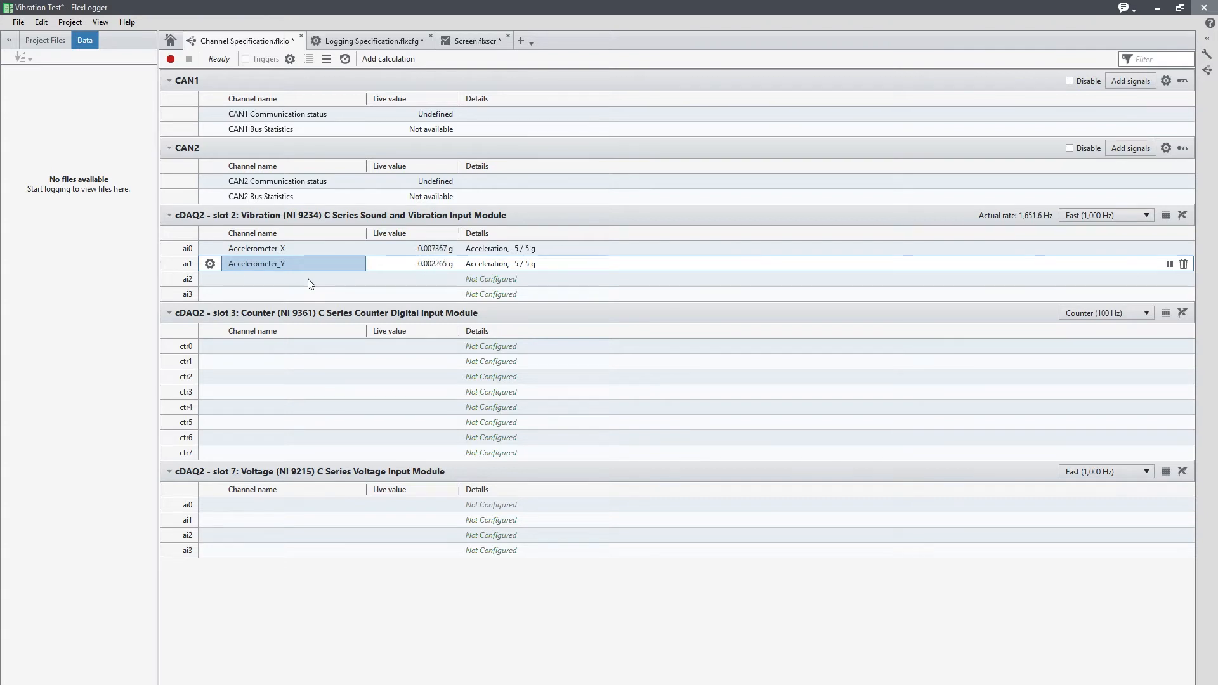
# Step: Set the fast data rate used by the vibration module to 25000 Hz
pyautogui.click(1149, 217)
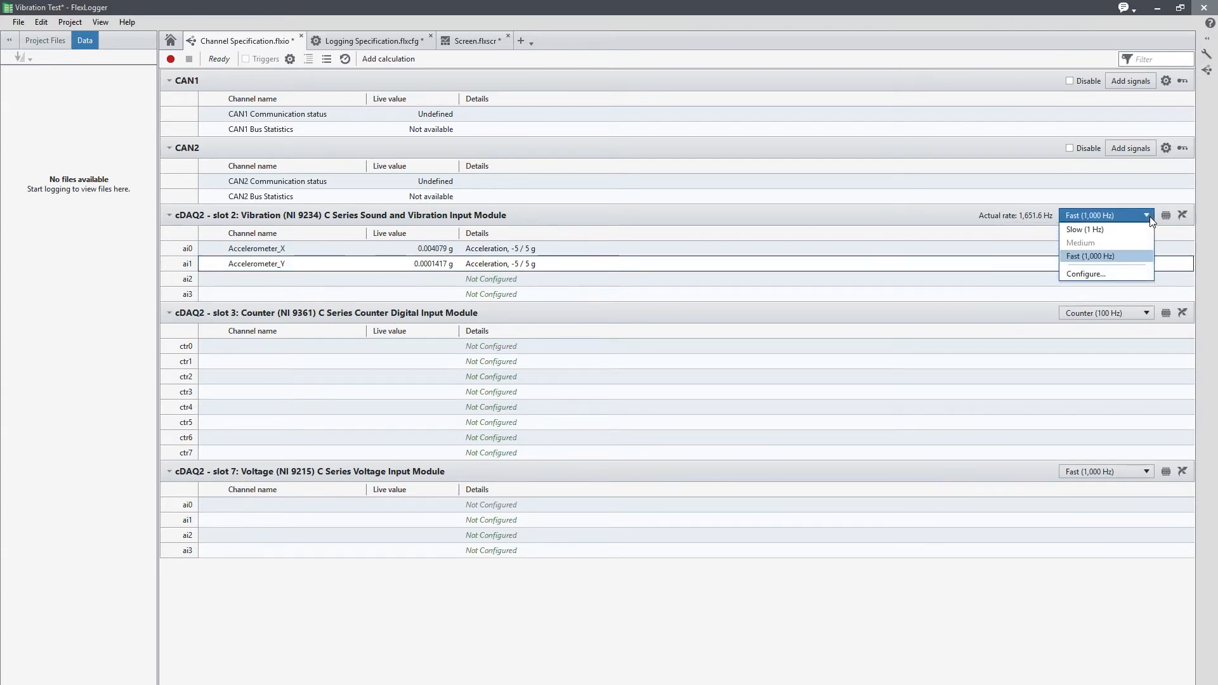
pyautogui.click(1137, 274)
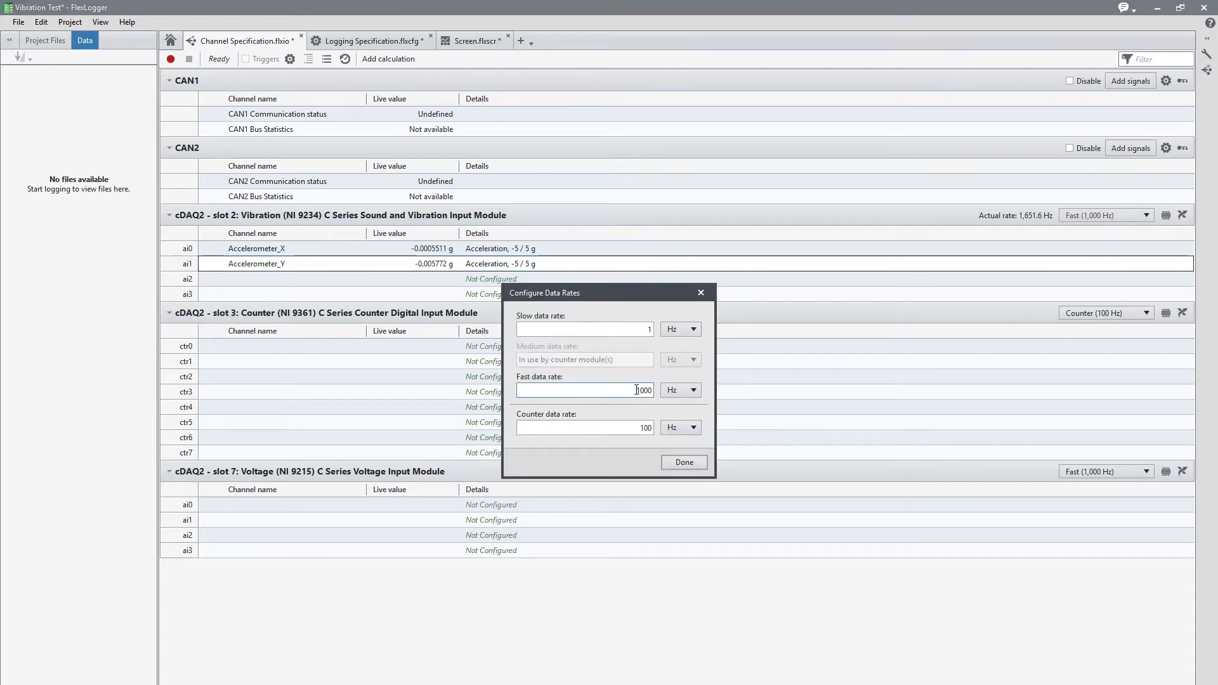
pyautogui.doubleClick(653, 390)
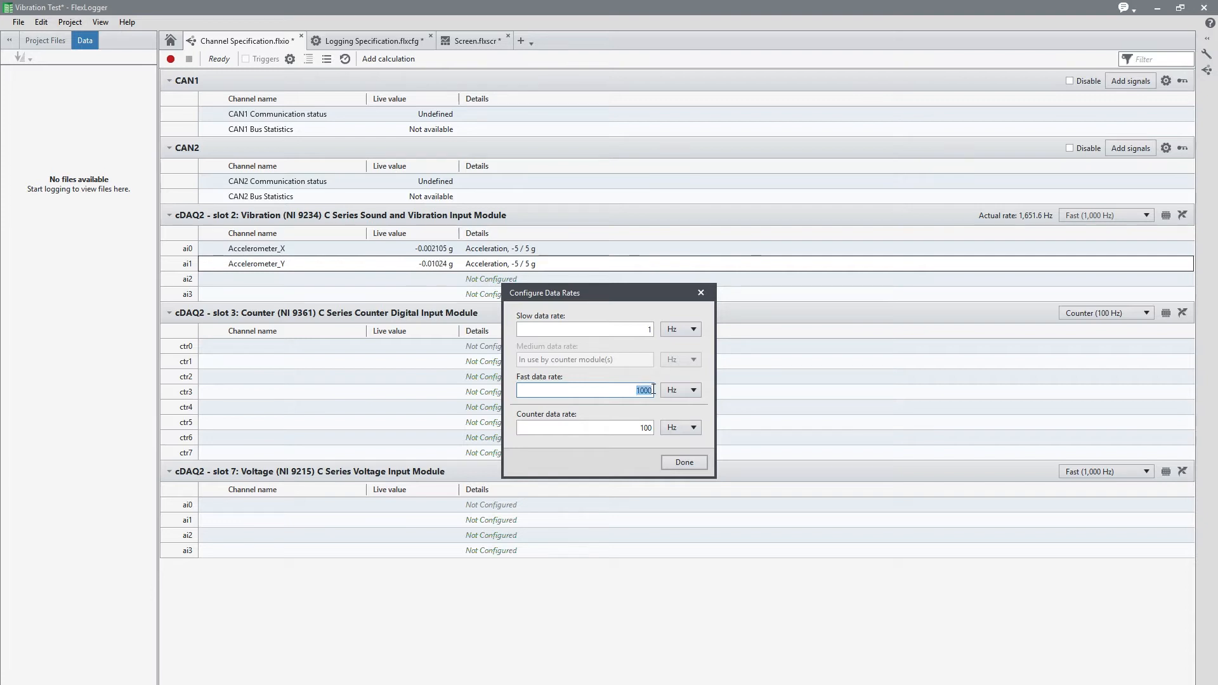
pyautogui.write('2500')
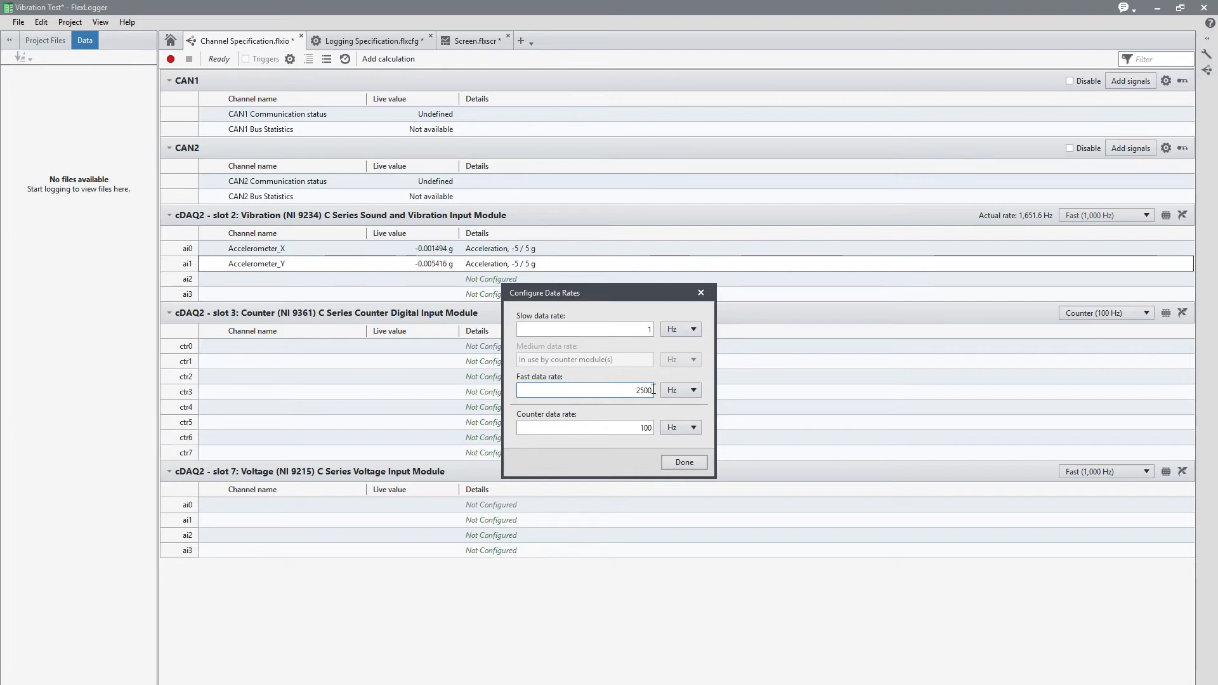
pyautogui.write('0')
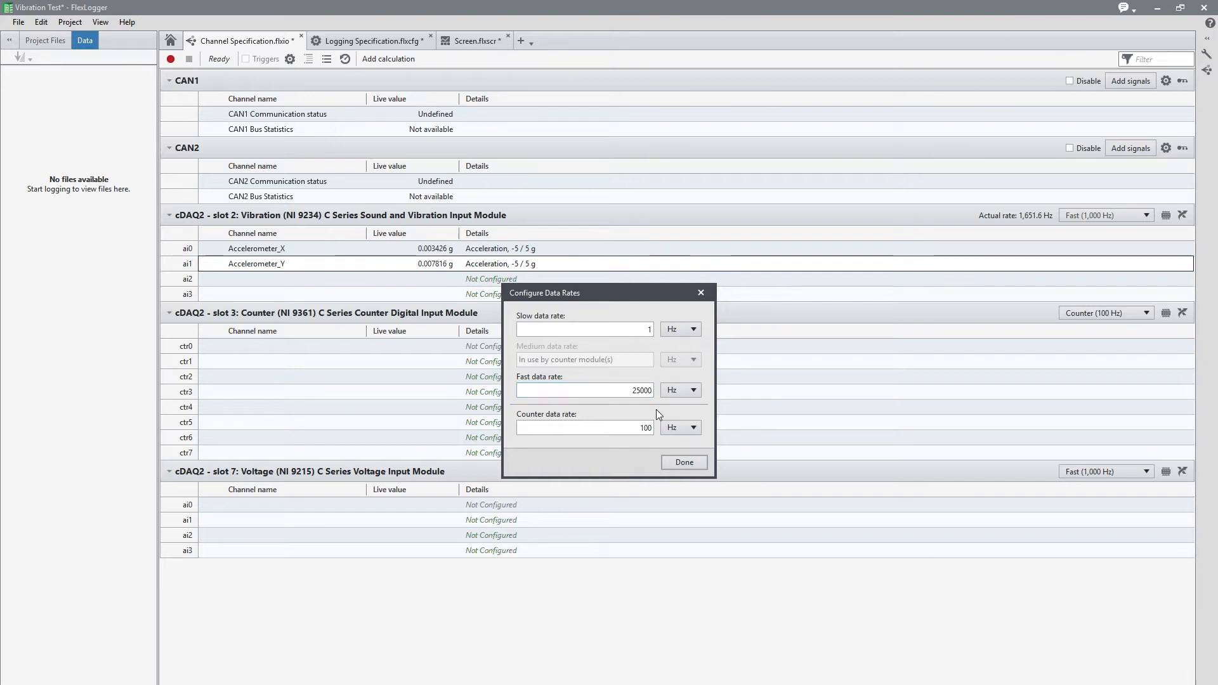
pyautogui.click(675, 468)
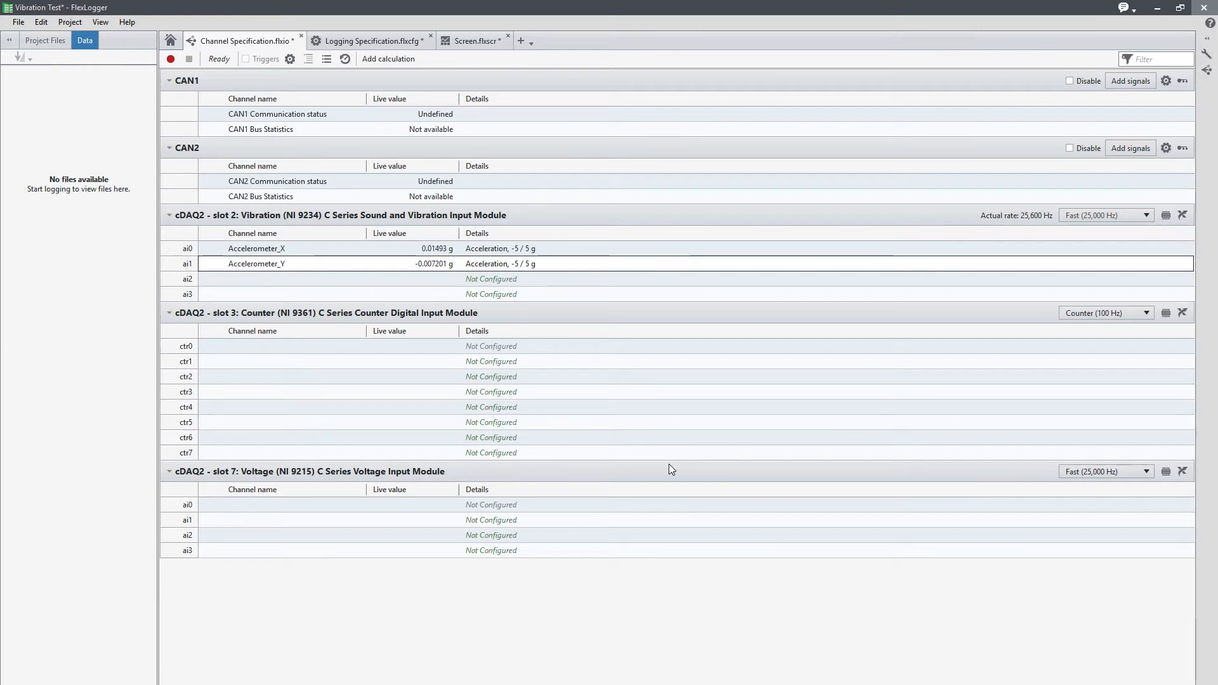
# Step: Configure channel ctr0 of the NI 9361 counter module as RPM, measuring Angular Velocity with sensor class Frequency Counter
pyautogui.click(210, 346)
pyautogui.write('RPM')
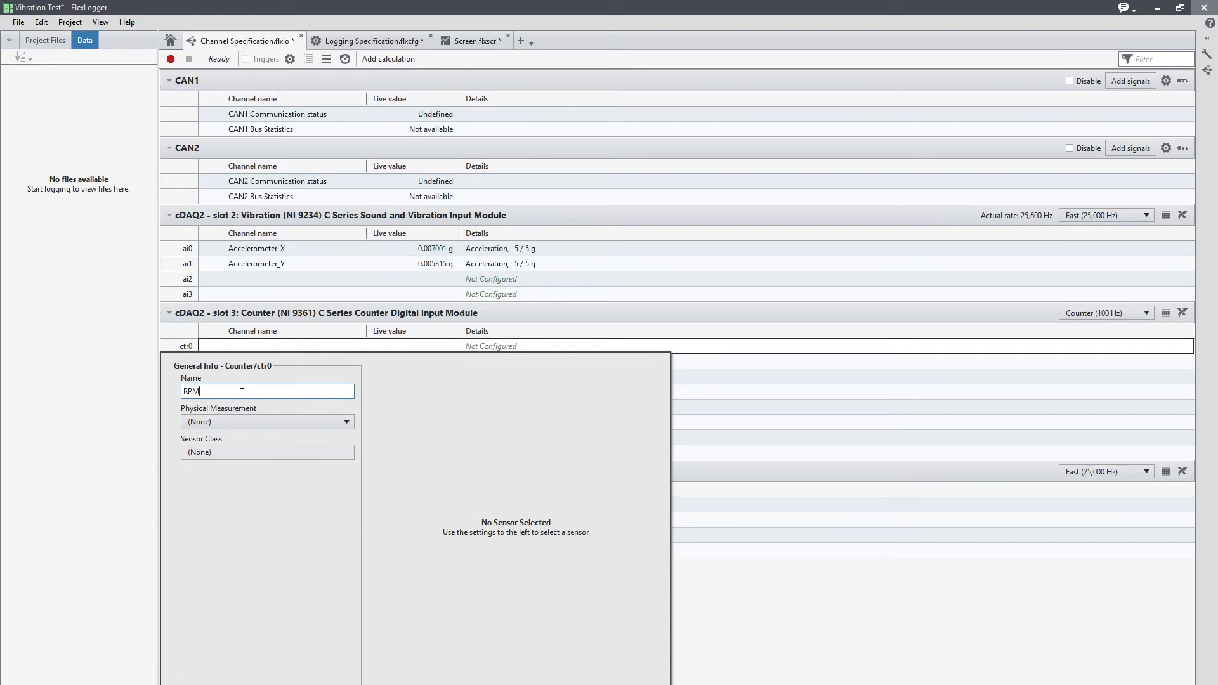
pyautogui.click(271, 423)
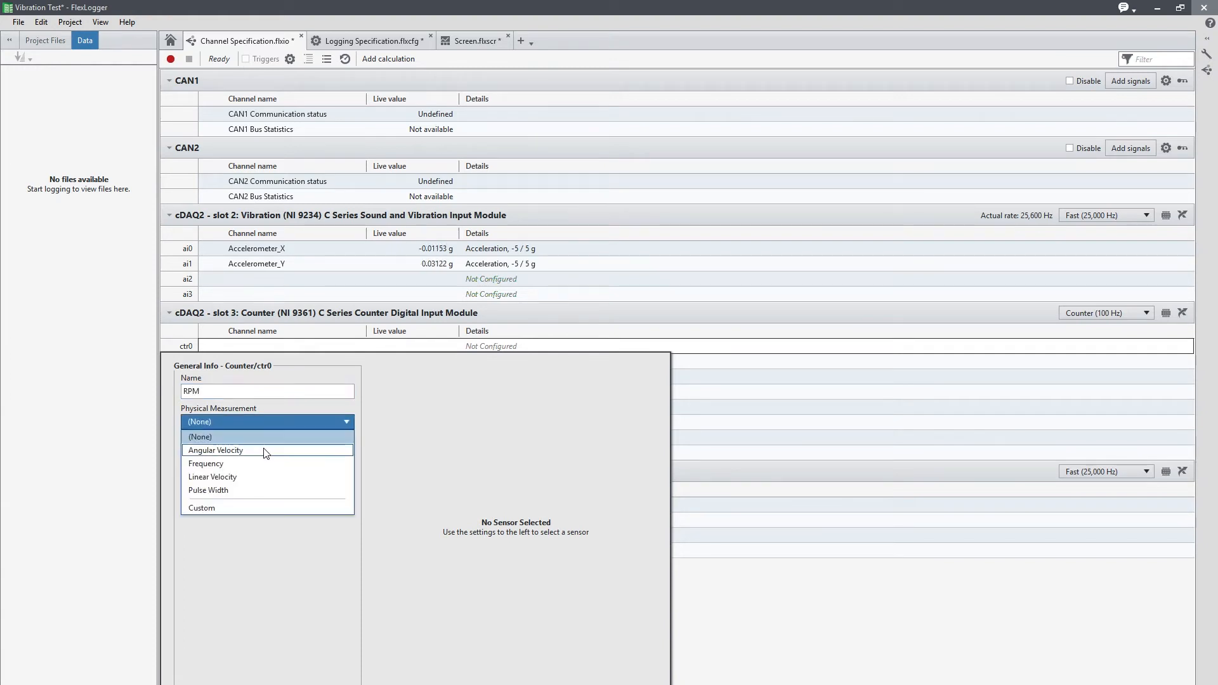
pyautogui.click(264, 454)
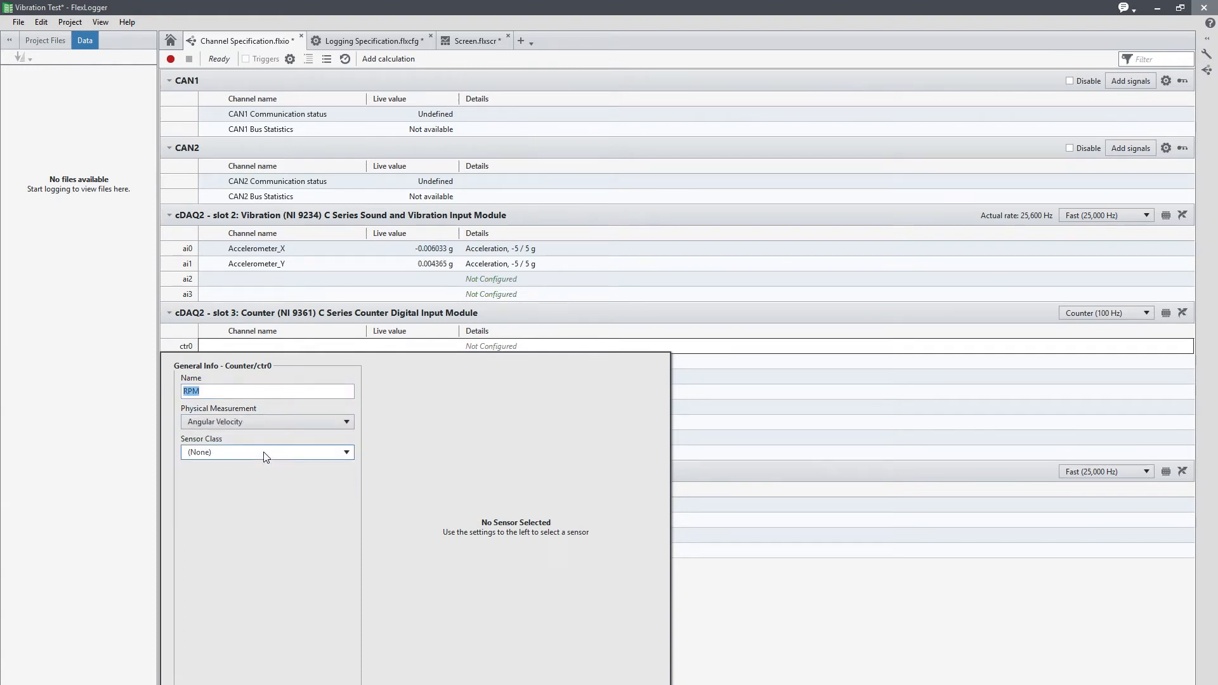
pyautogui.click(264, 453)
pyautogui.click(258, 482)
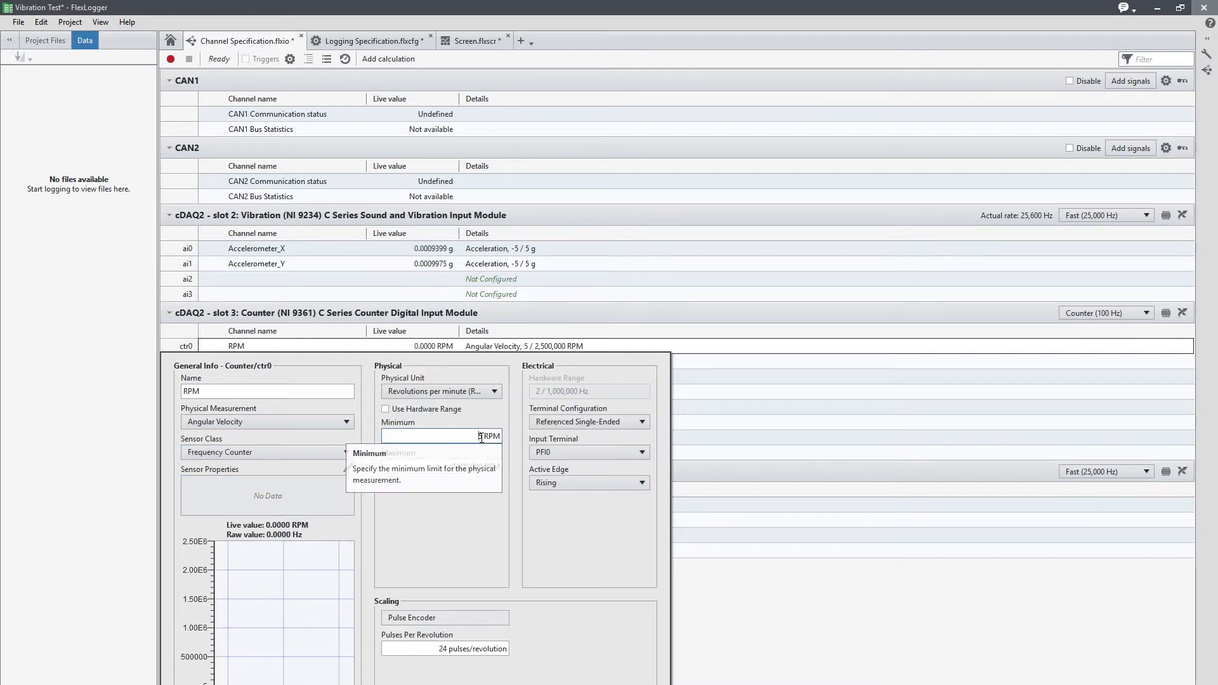
# Step: Set the RPM channel's physical range to a minimum of 60 RPM and a maximum of 6000 RPM
pyautogui.doubleClick(461, 435)
pyautogui.write('60')
pyautogui.doubleClick(481, 467)
pyautogui.write('600')
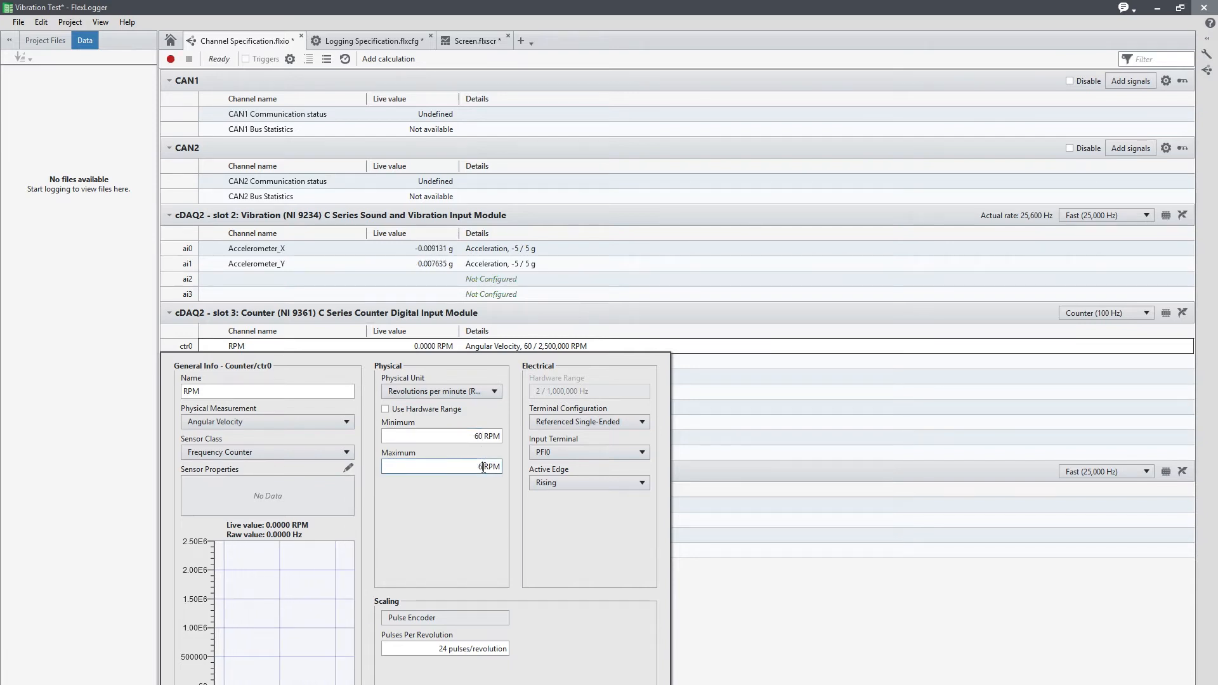
pyautogui.click(487, 520)
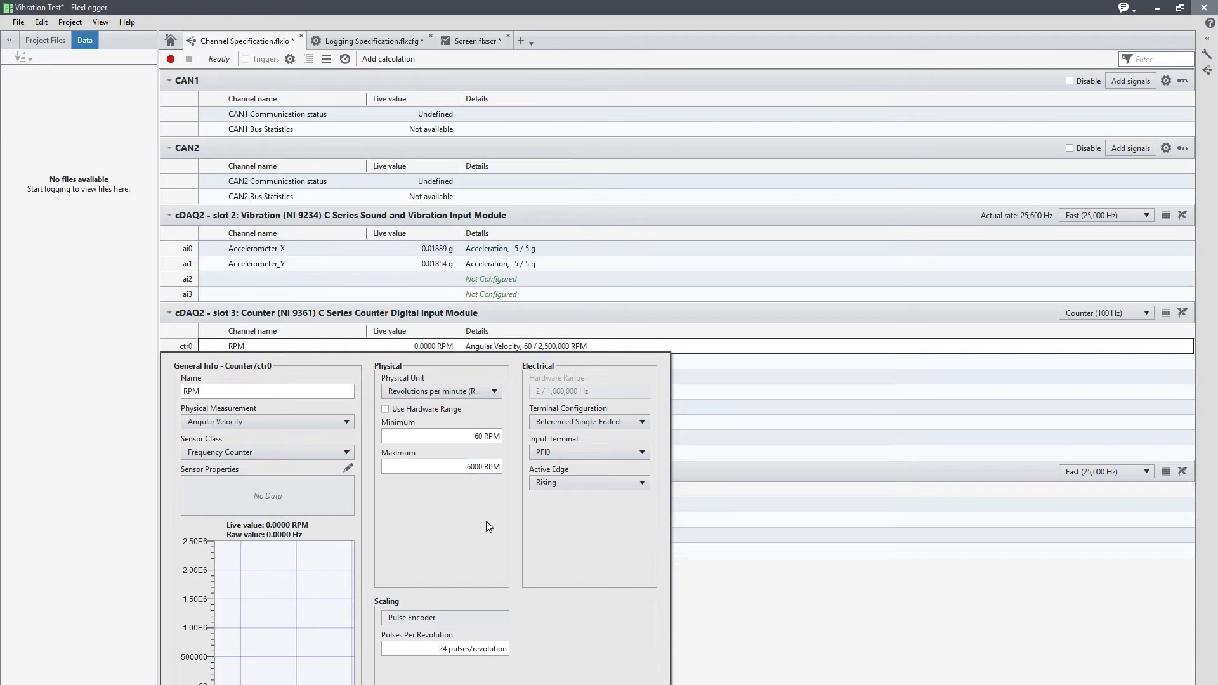
# Step: Set the RPM channel's scaling to 2 pulses per revolution and close its configuration
pyautogui.click(448, 648)
pyautogui.press('BackSpace')
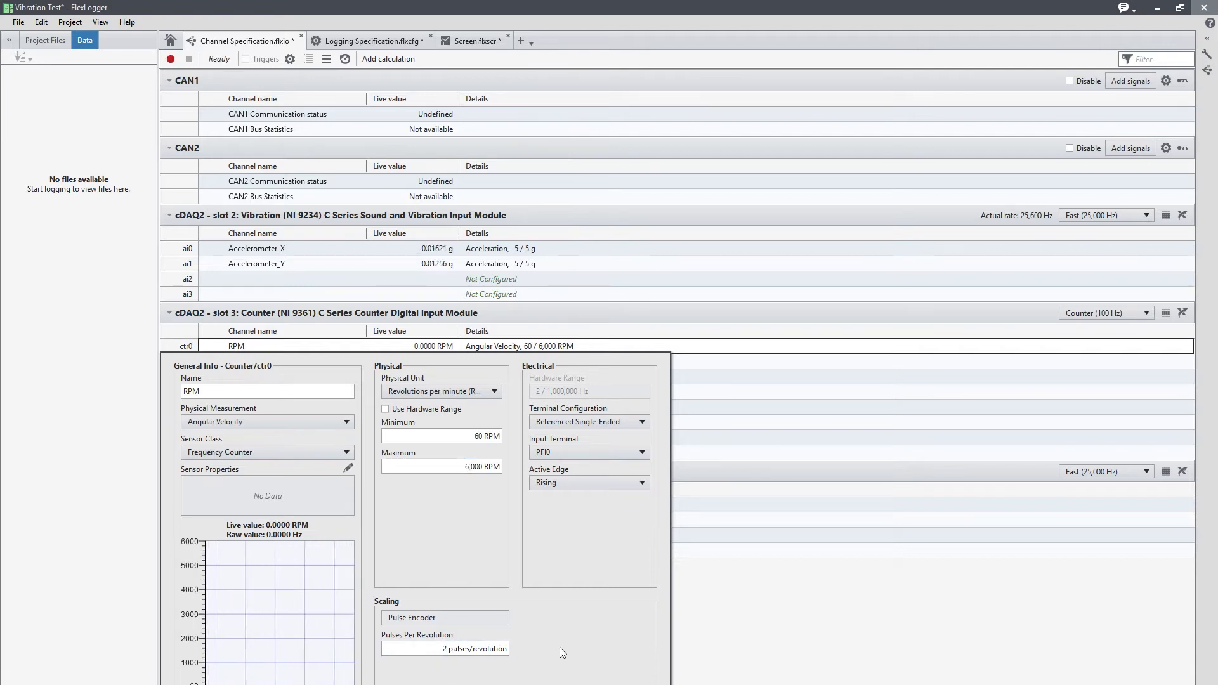
pyautogui.click(591, 646)
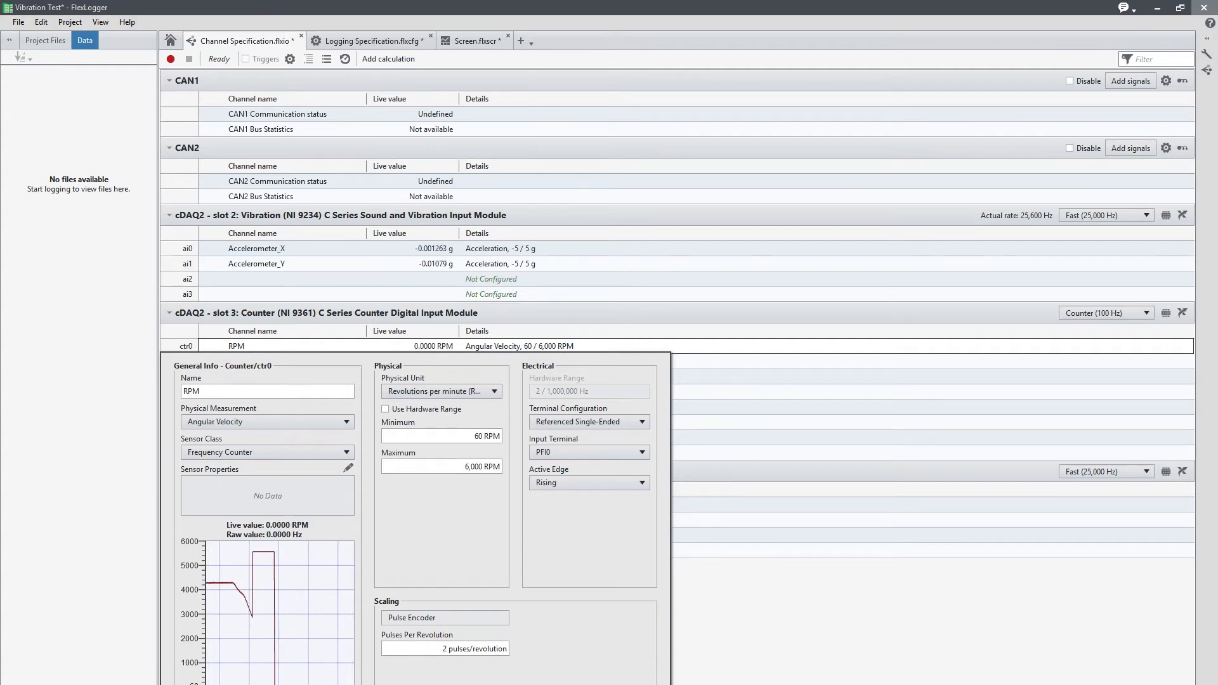
pyautogui.press('Escape')
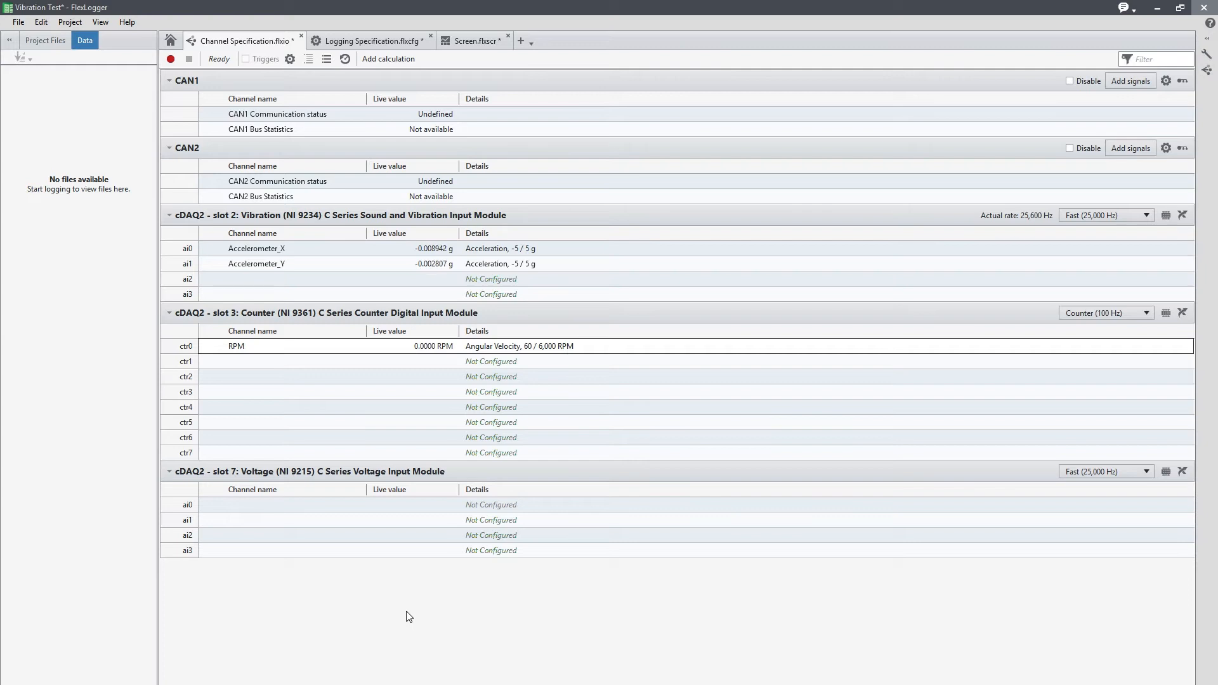
# Step: Configure channel ai0 of the NI 9215 voltage module as Light Sensor, with a Custom physical measurement and sensor class Voltage
pyautogui.moveTo(208, 507)
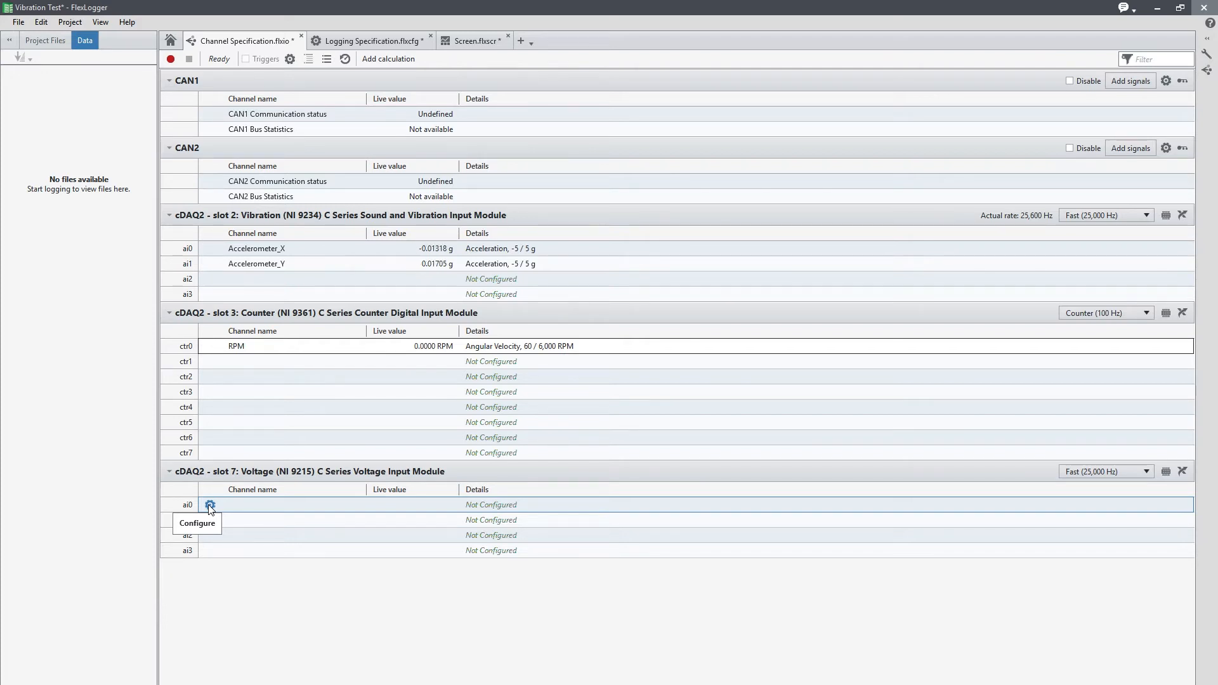
pyautogui.click(210, 505)
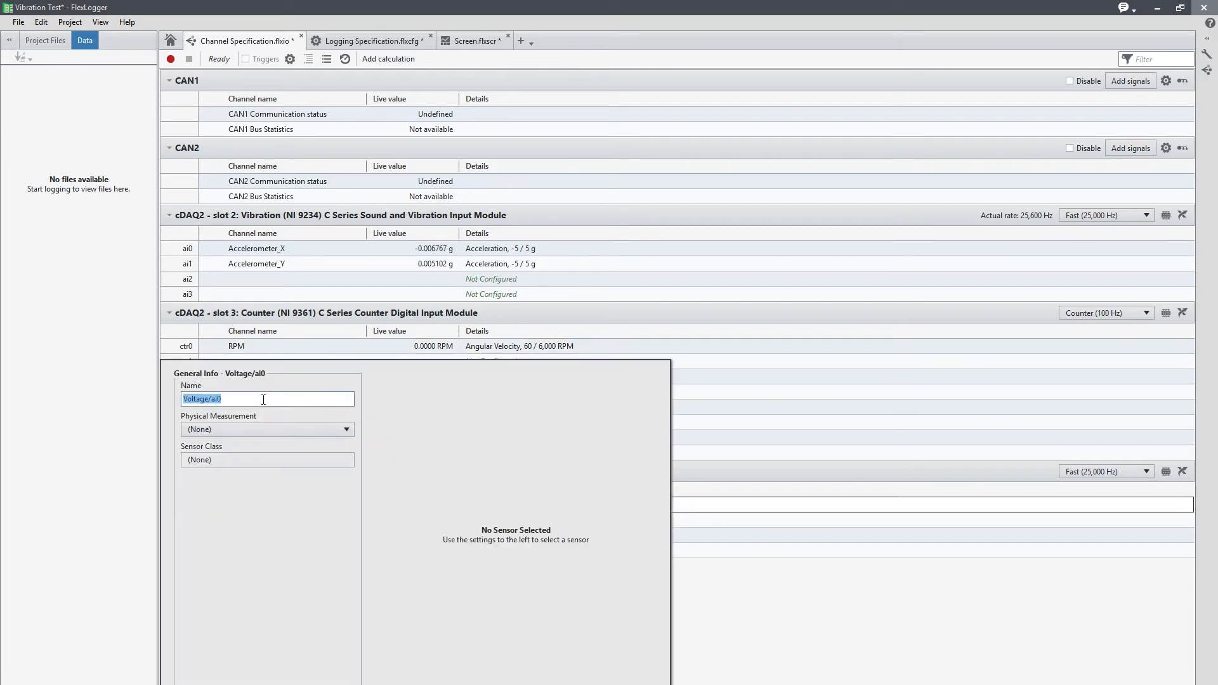
pyautogui.write('Light Sensor')
pyautogui.click(345, 430)
pyautogui.click(230, 623)
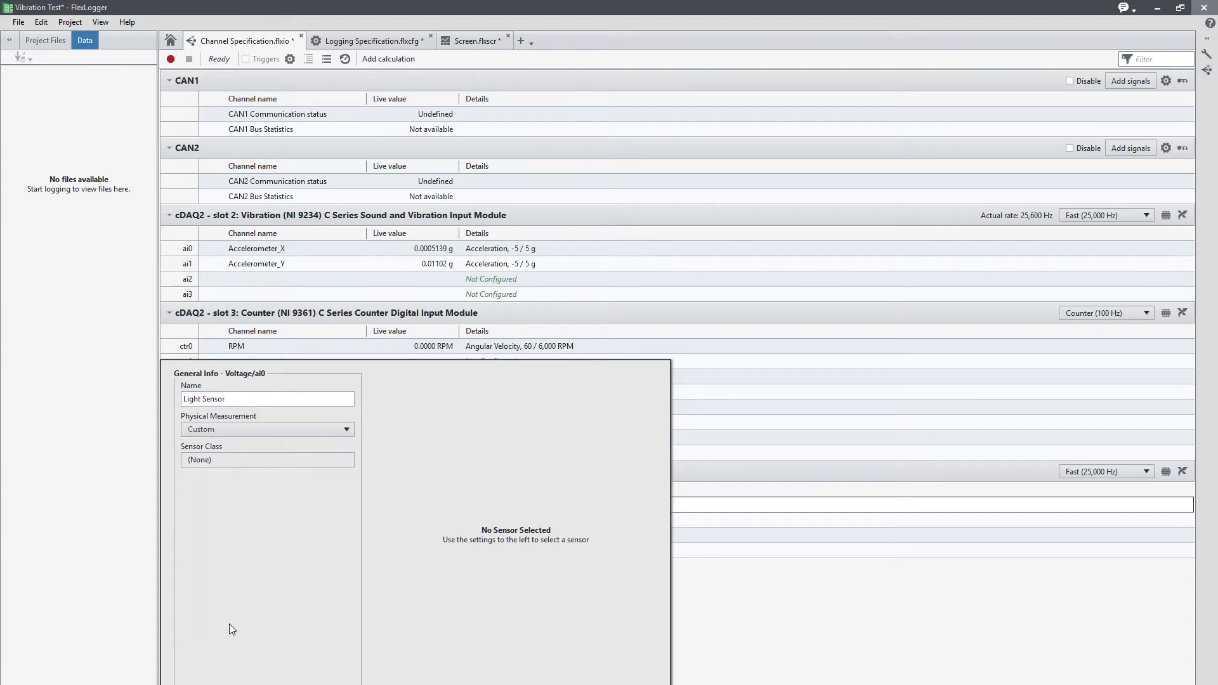
pyautogui.click(268, 463)
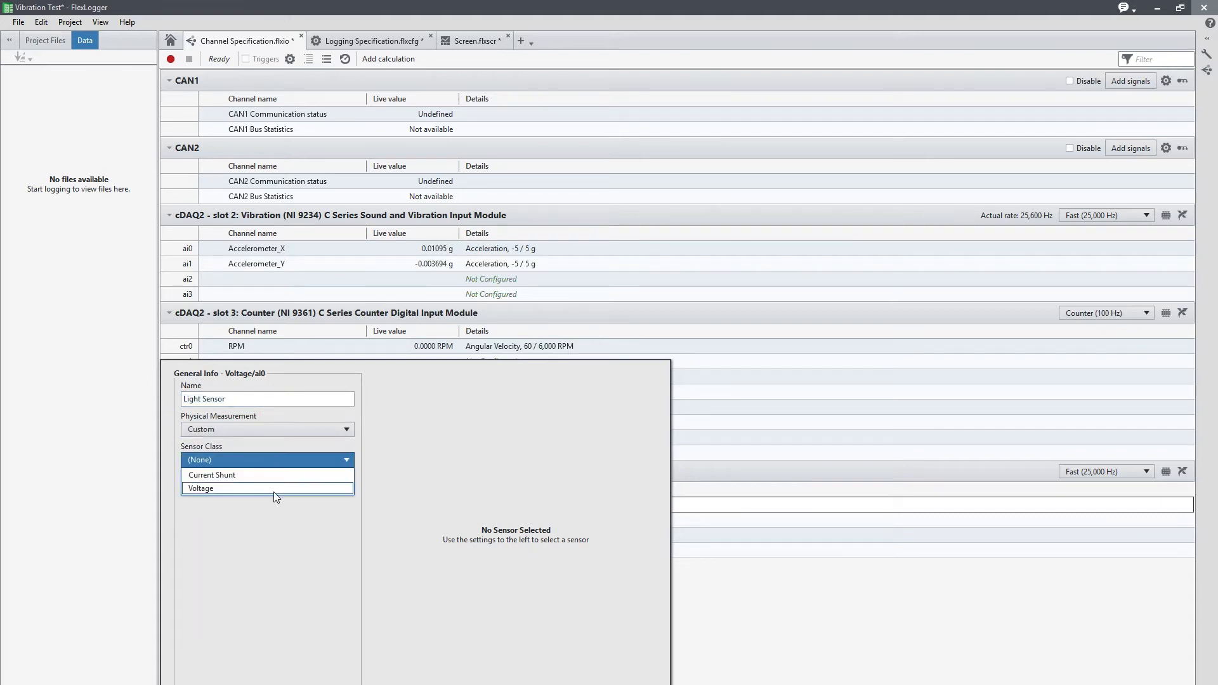
pyautogui.click(272, 492)
# Step: Set the Light Sensor channel's custom unit to Lumens with the abbreviation lm
pyautogui.click(432, 399)
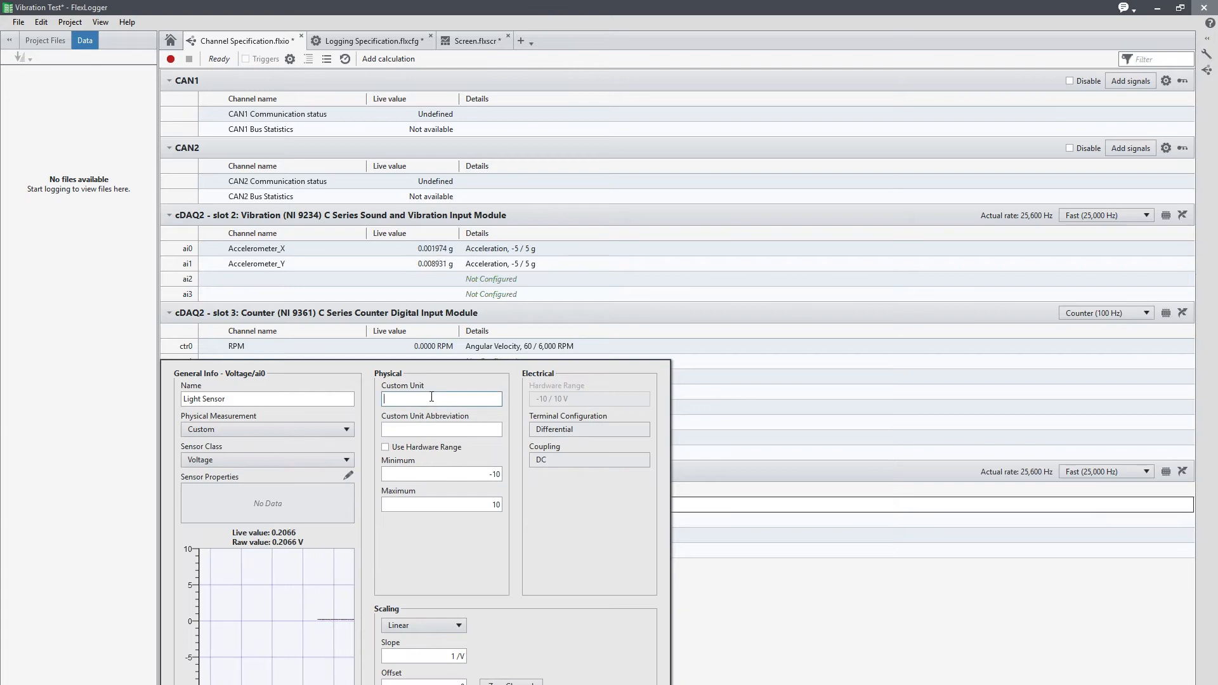
pyautogui.write('Lumens')
pyautogui.click(461, 431)
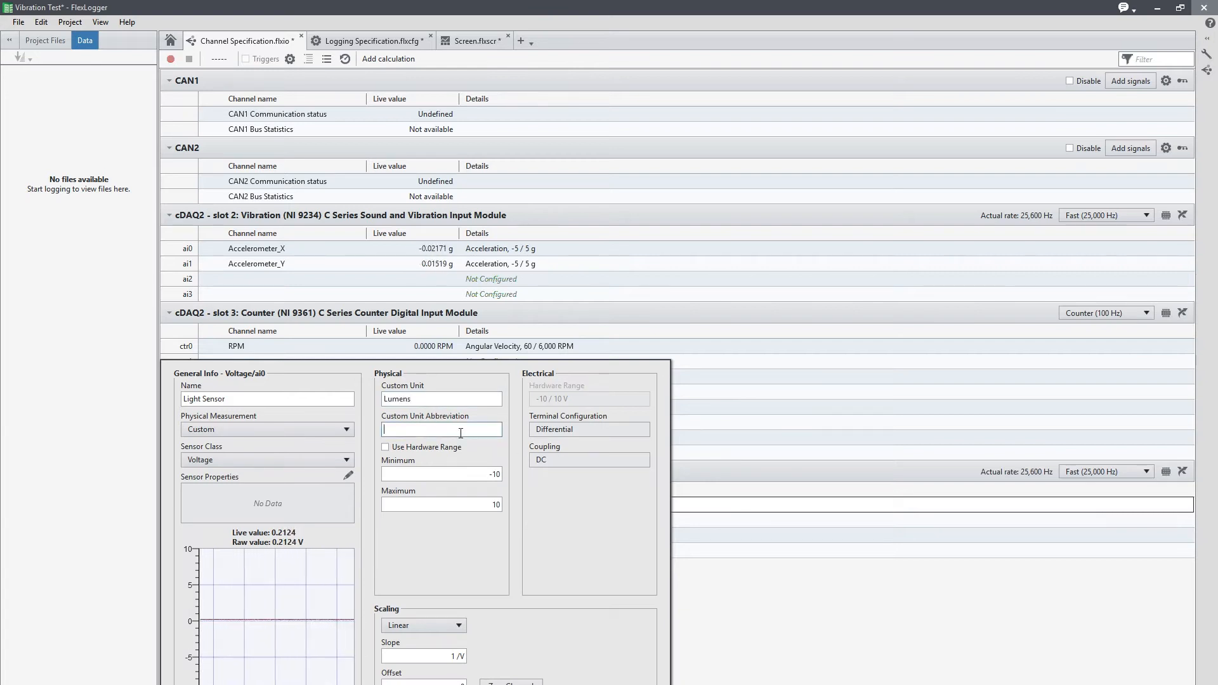
pyautogui.write('lm')
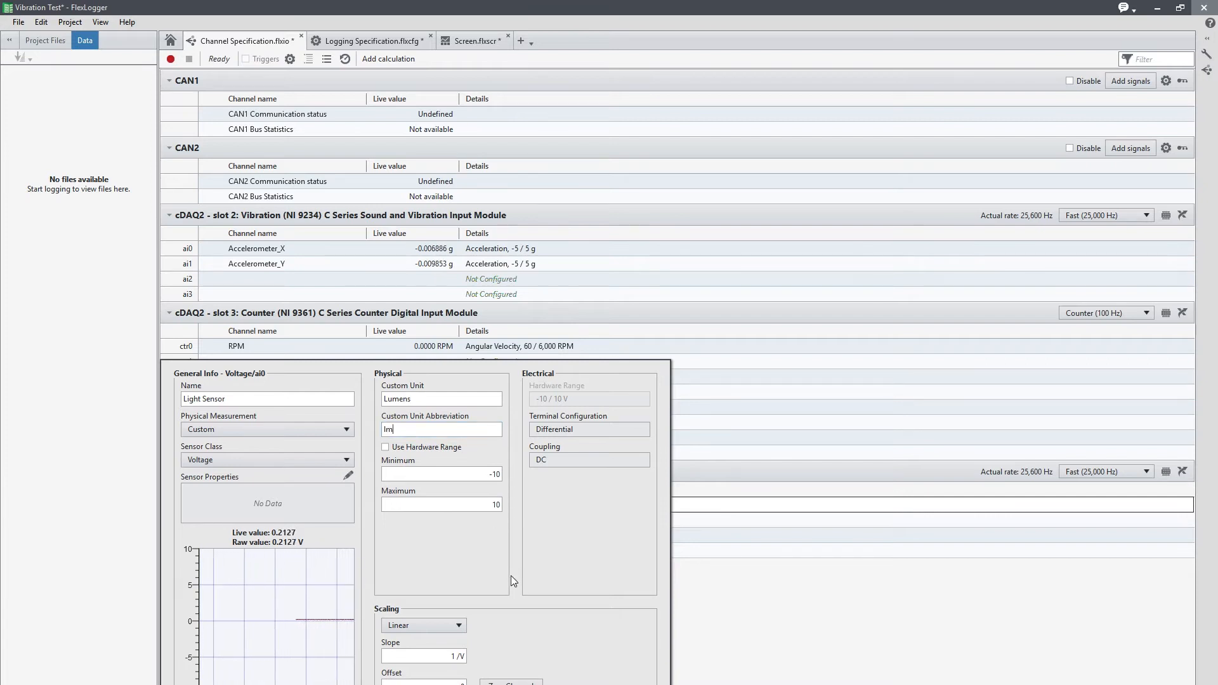
# Step: Set the Light Sensor channel's linear scaling slope to 15 lm/V and close its configuration
pyautogui.click(445, 654)
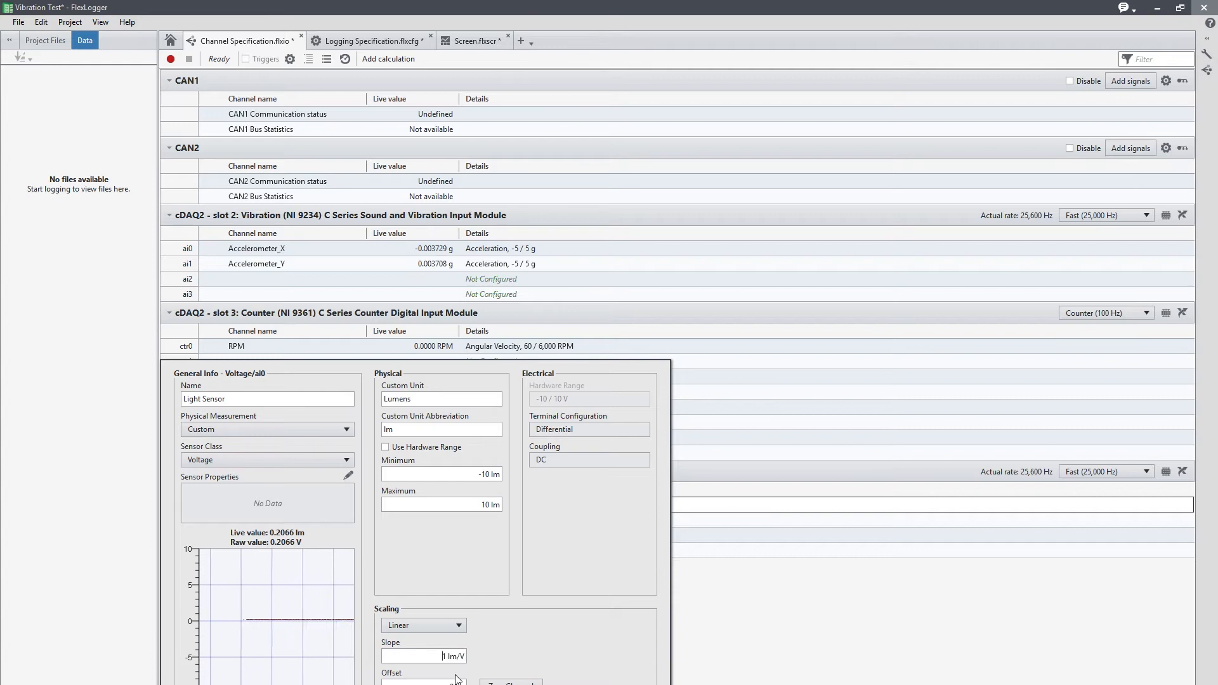
pyautogui.write('5')
pyautogui.click(568, 521)
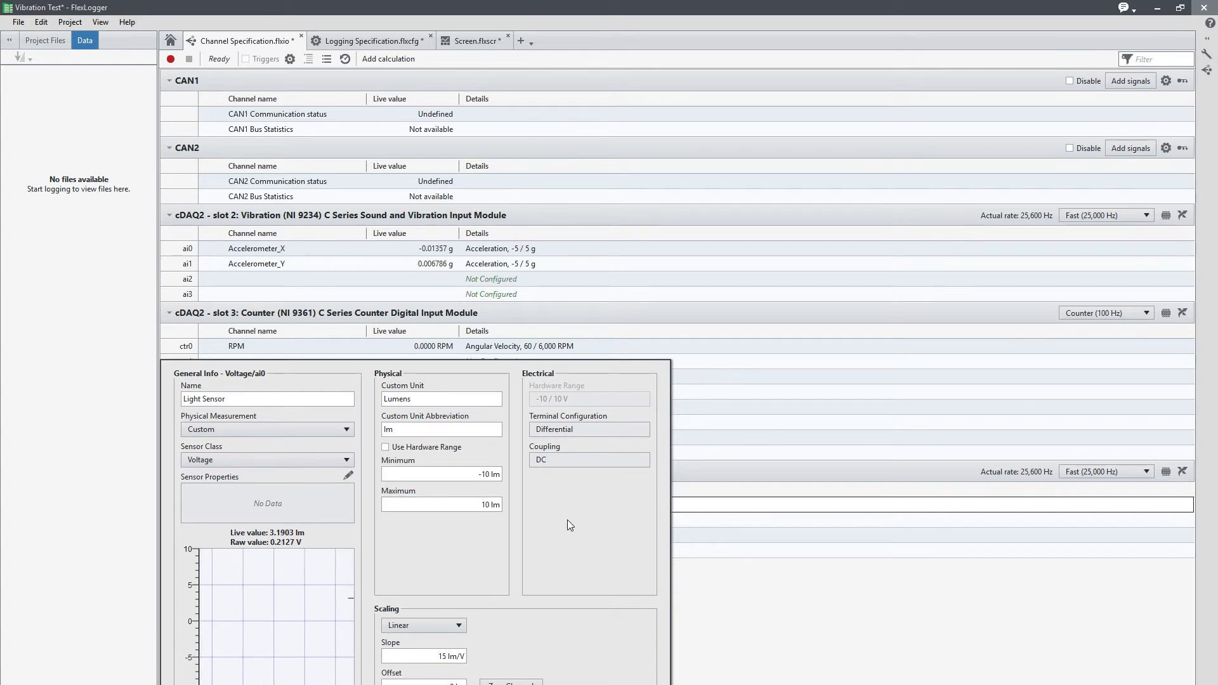
pyautogui.press('Return')
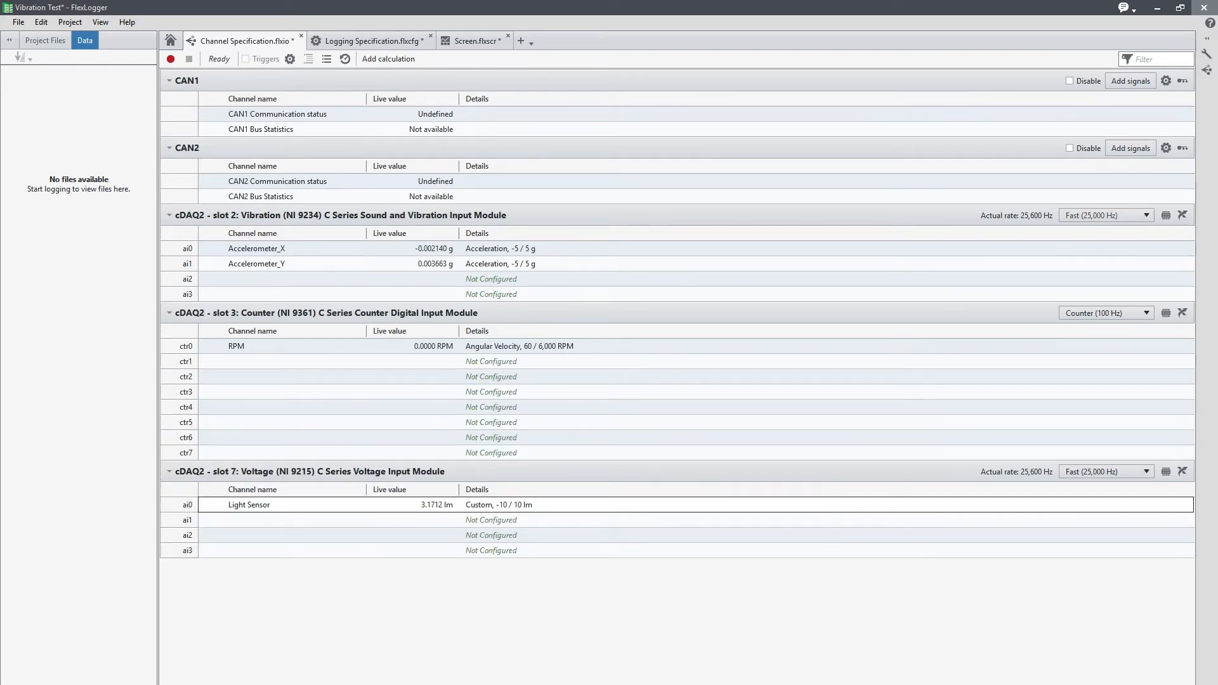
# Step: Enable termination in the CAN2 interface settings and apply the change
pyautogui.click(1166, 148)
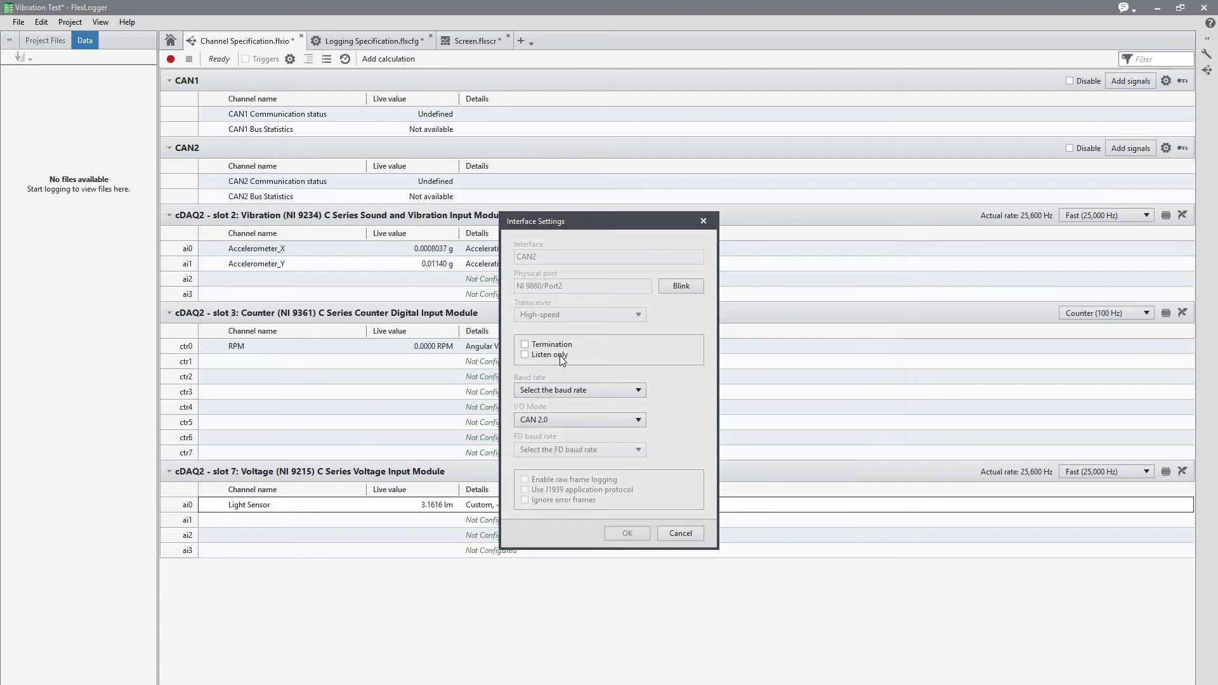
pyautogui.click(525, 345)
pyautogui.click(628, 533)
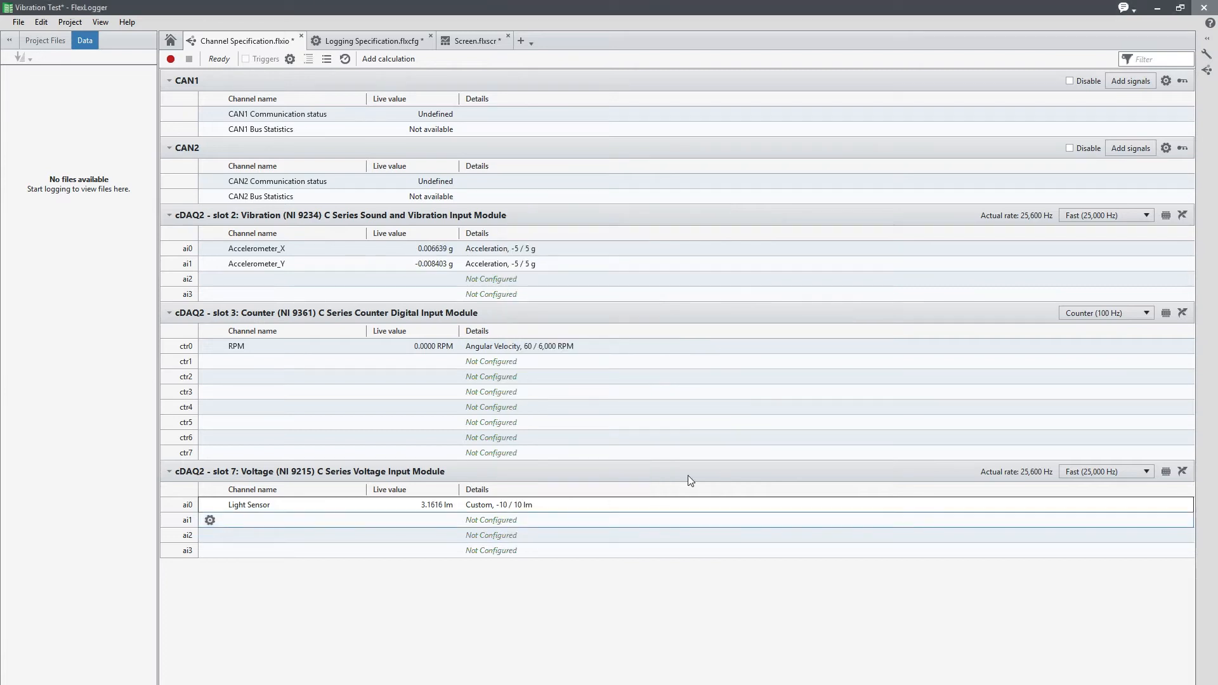
# Step: Add the Sine and Square signals from the Waveforms group of the CanSimDb database, CAN_Cluster, to CAN2
pyautogui.click(1133, 149)
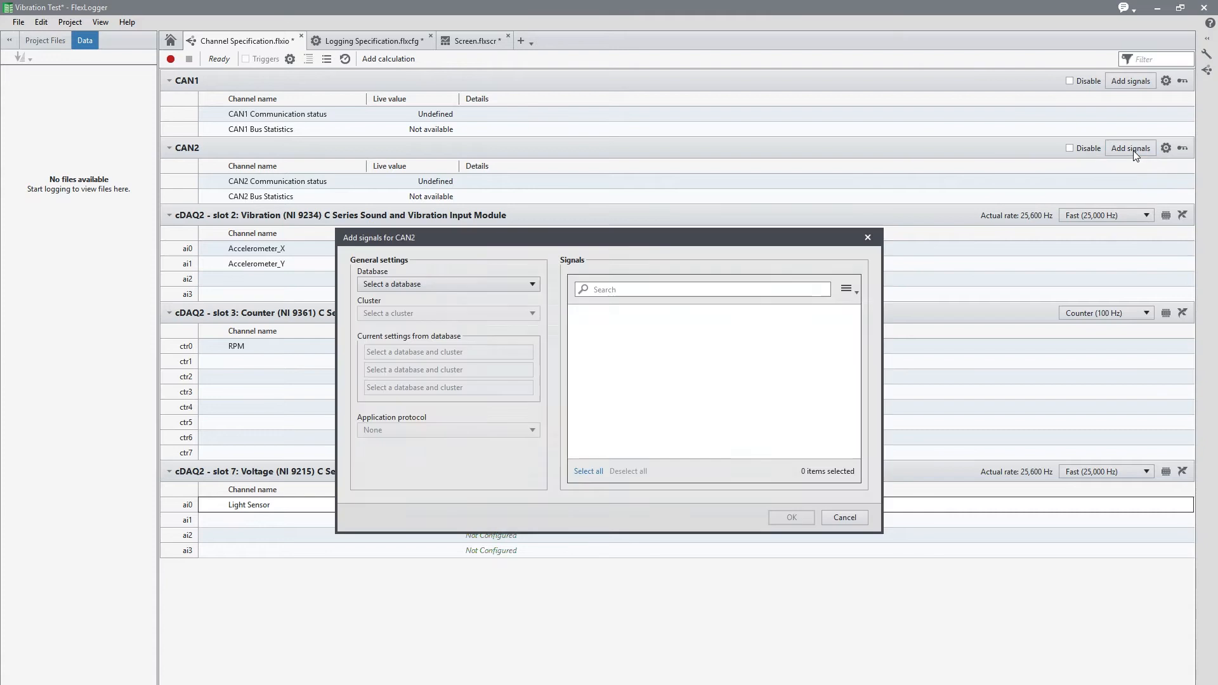
pyautogui.click(531, 285)
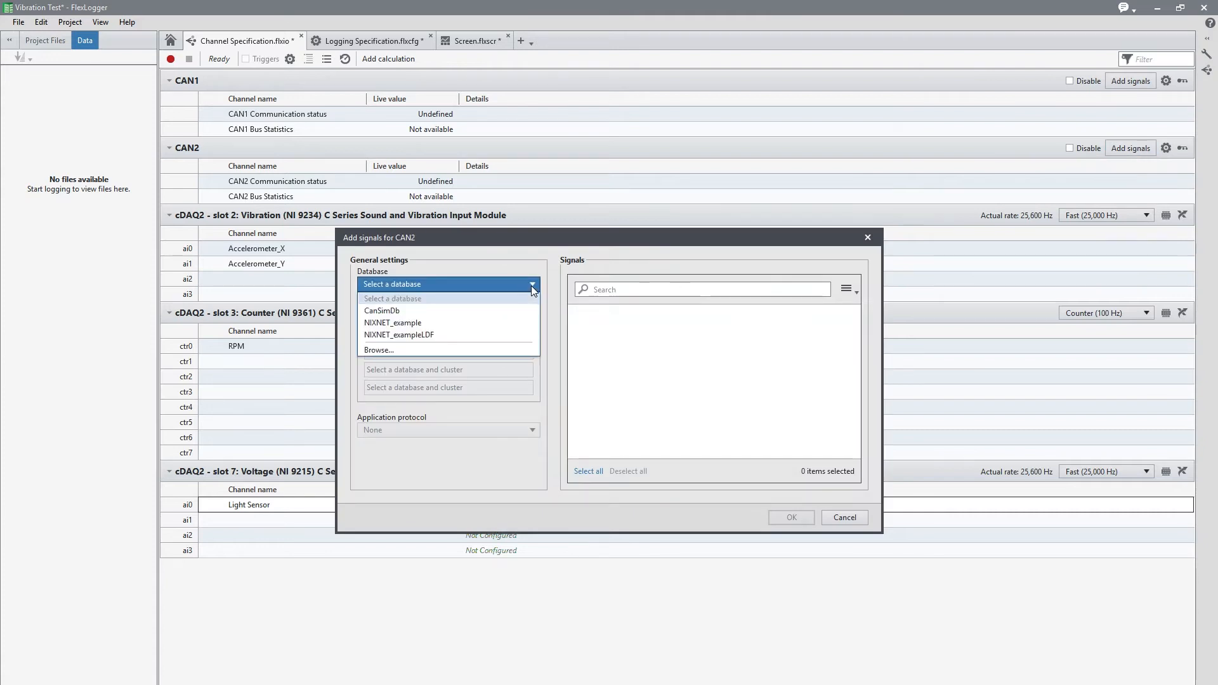
pyautogui.click(508, 311)
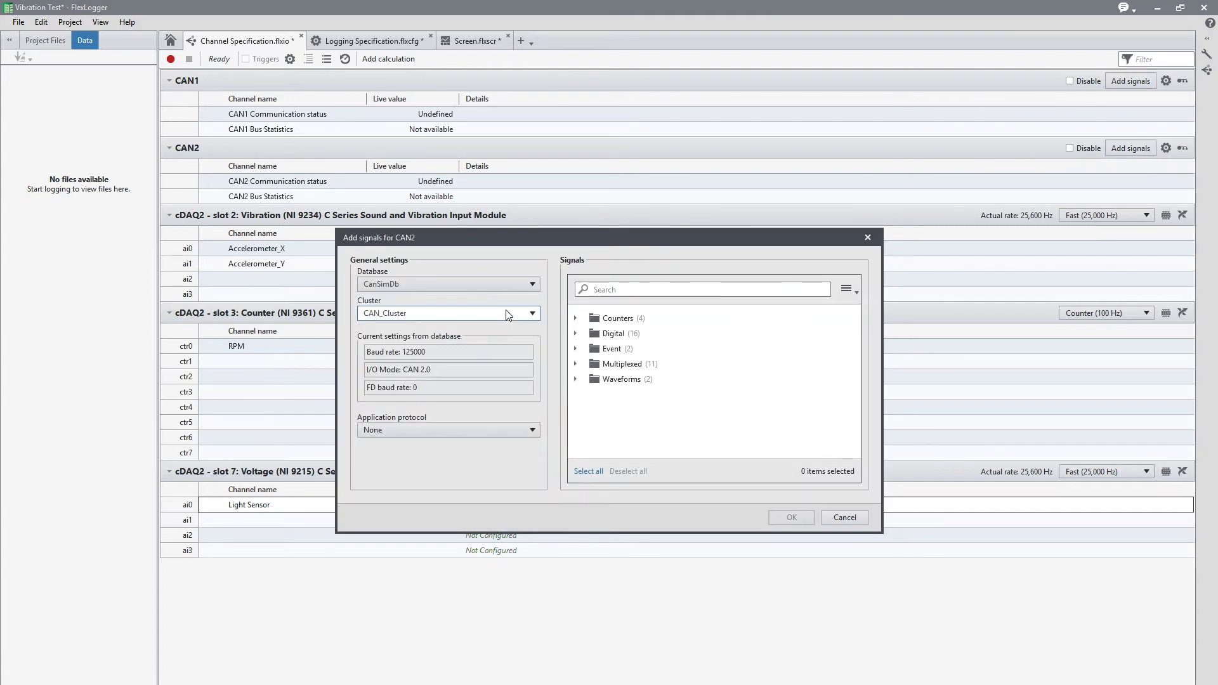
pyautogui.click(576, 380)
pyautogui.click(583, 380)
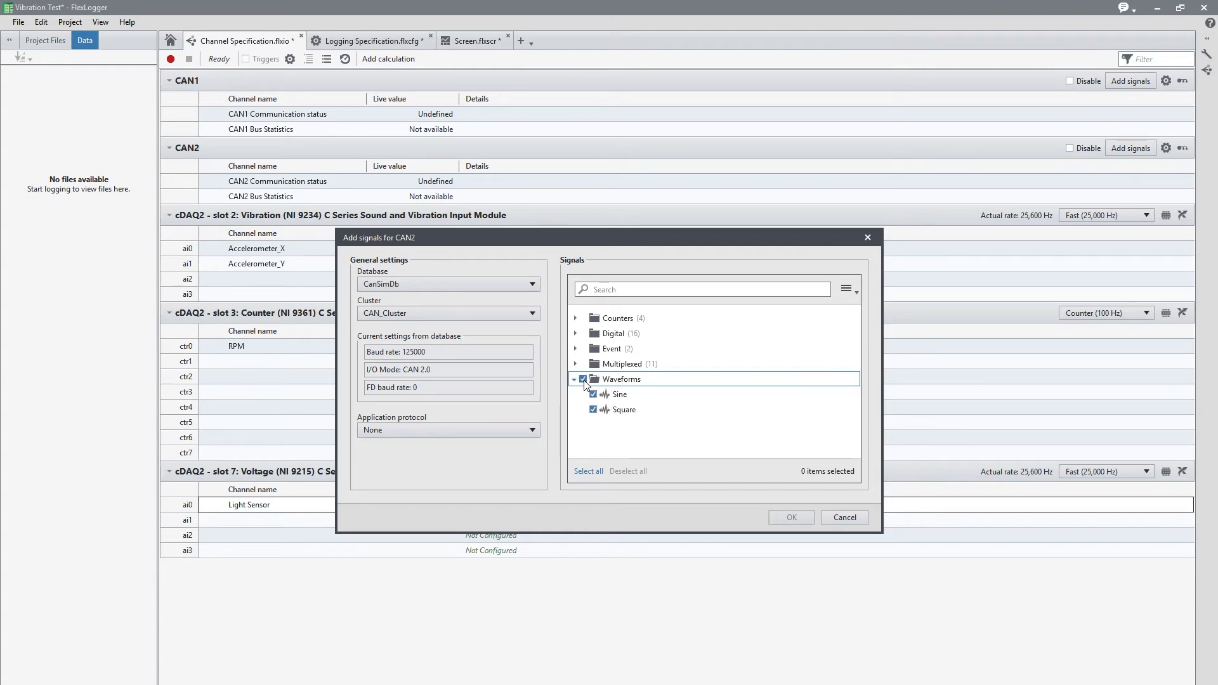
pyautogui.click(791, 518)
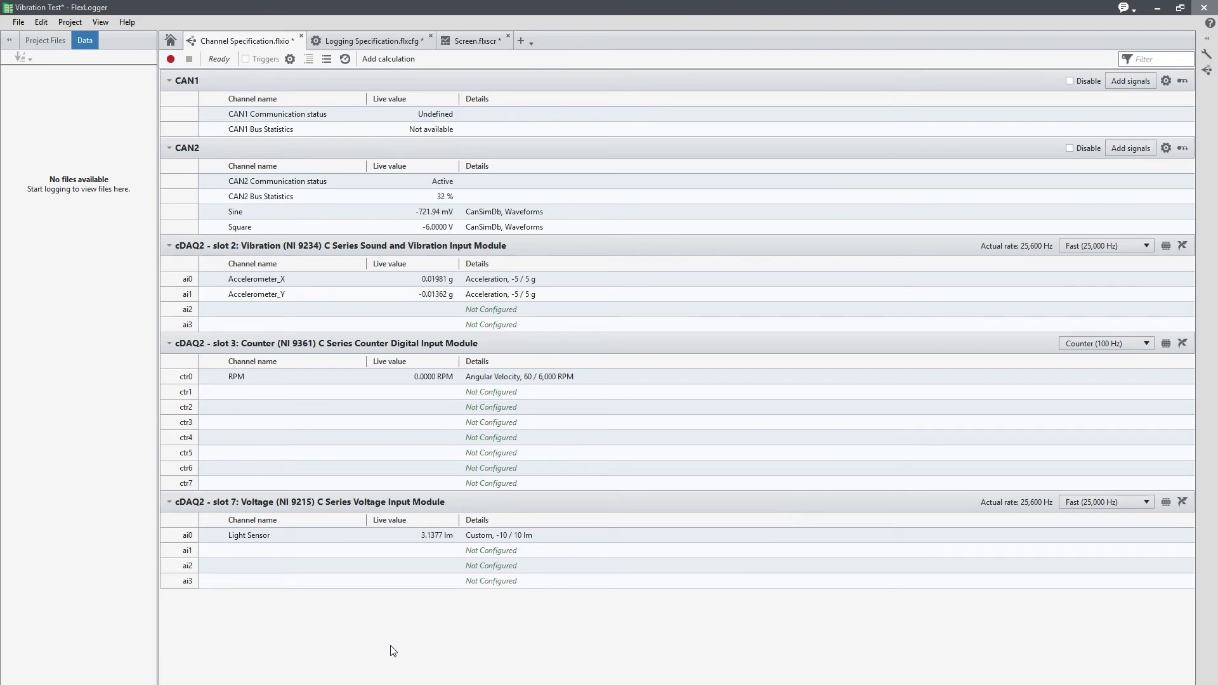
# Step: In the logging specification, replace the log file name prefix with VibeTest and enter the operator's name in the description
pyautogui.click(376, 40)
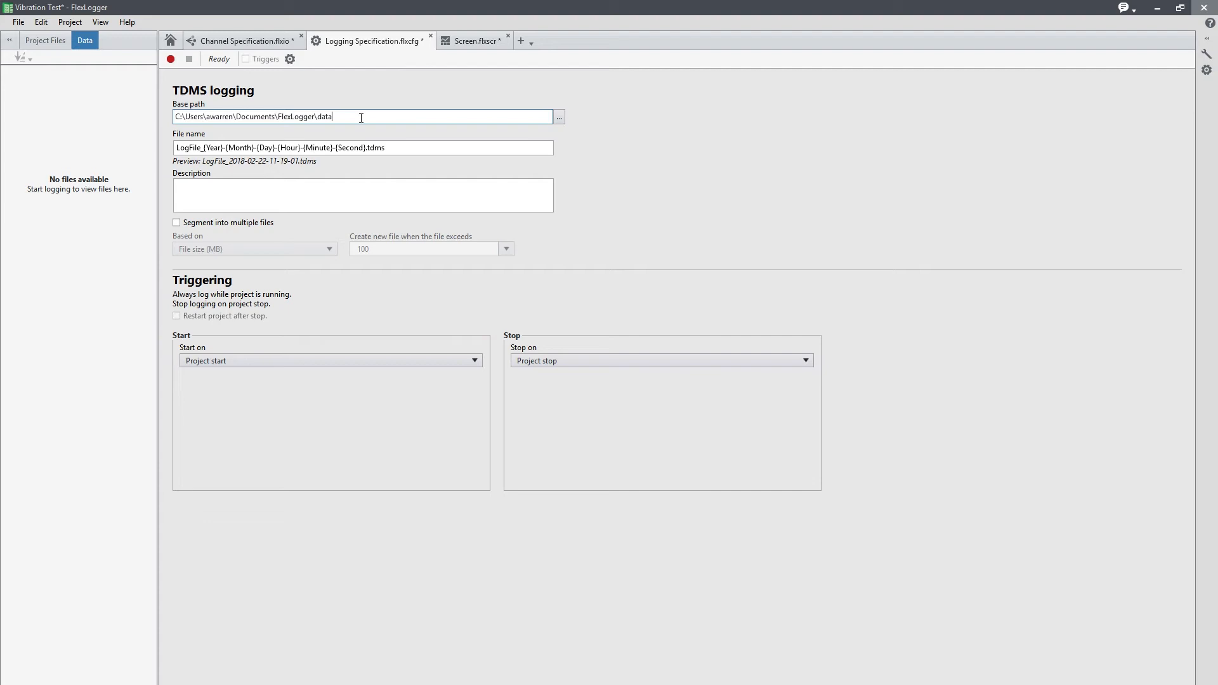
pyautogui.doubleClick(185, 148)
pyautogui.write('VibeTest')
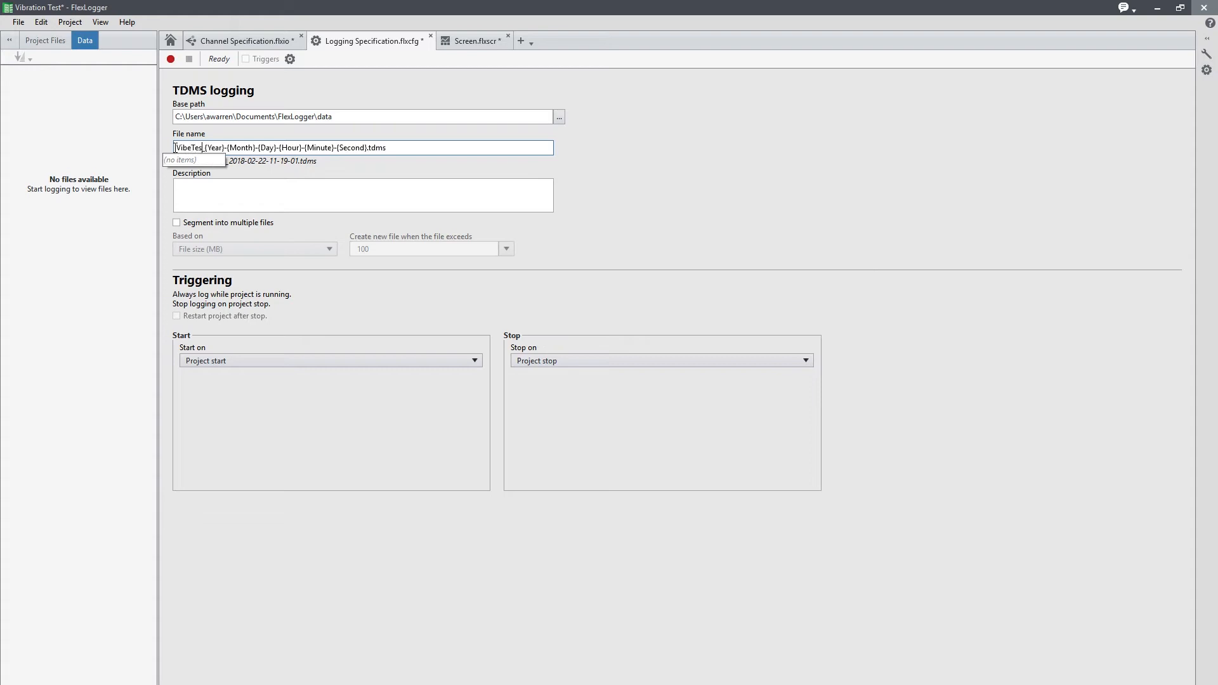
pyautogui.click(222, 184)
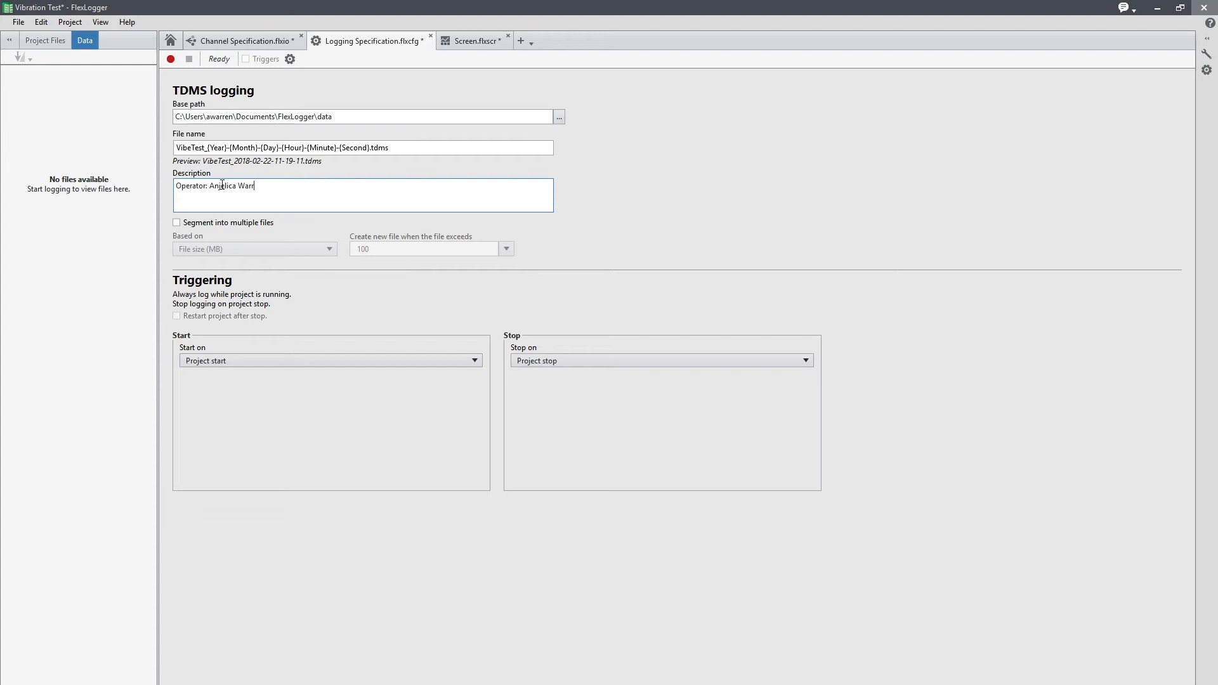
pyautogui.click(507, 196)
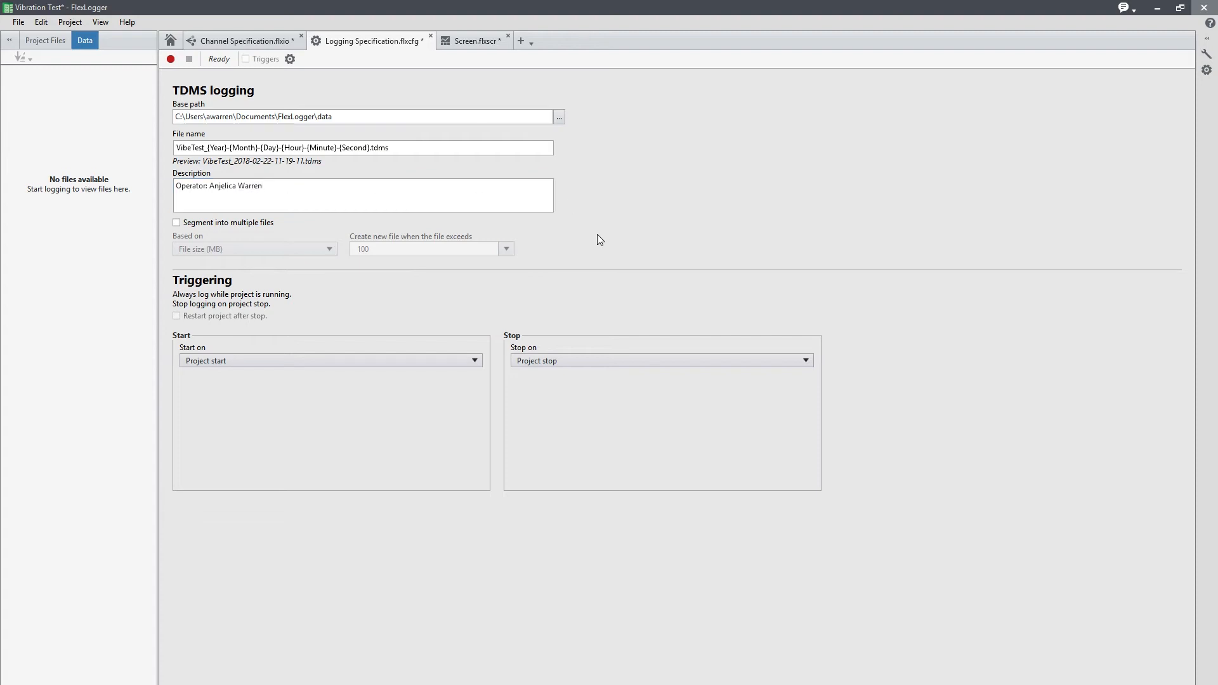
# Step: Segment the log into multiple files based on time span, creating a new file every 60 seconds
pyautogui.click(176, 223)
pyautogui.click(266, 249)
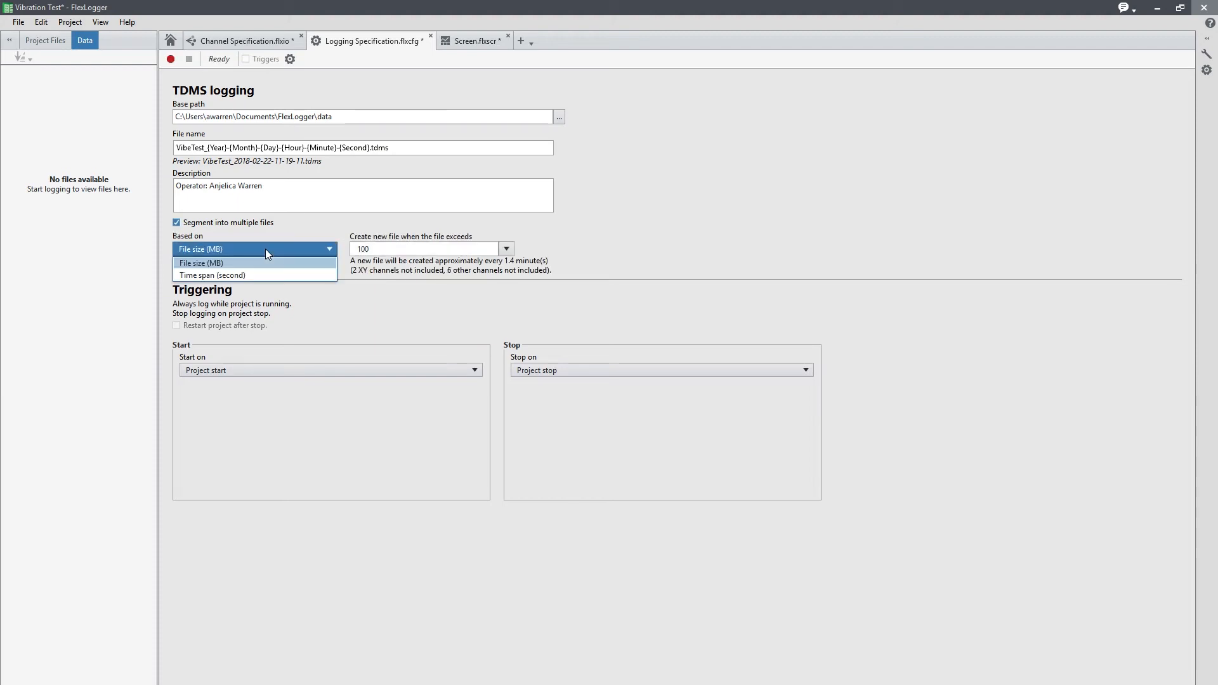
pyautogui.click(265, 275)
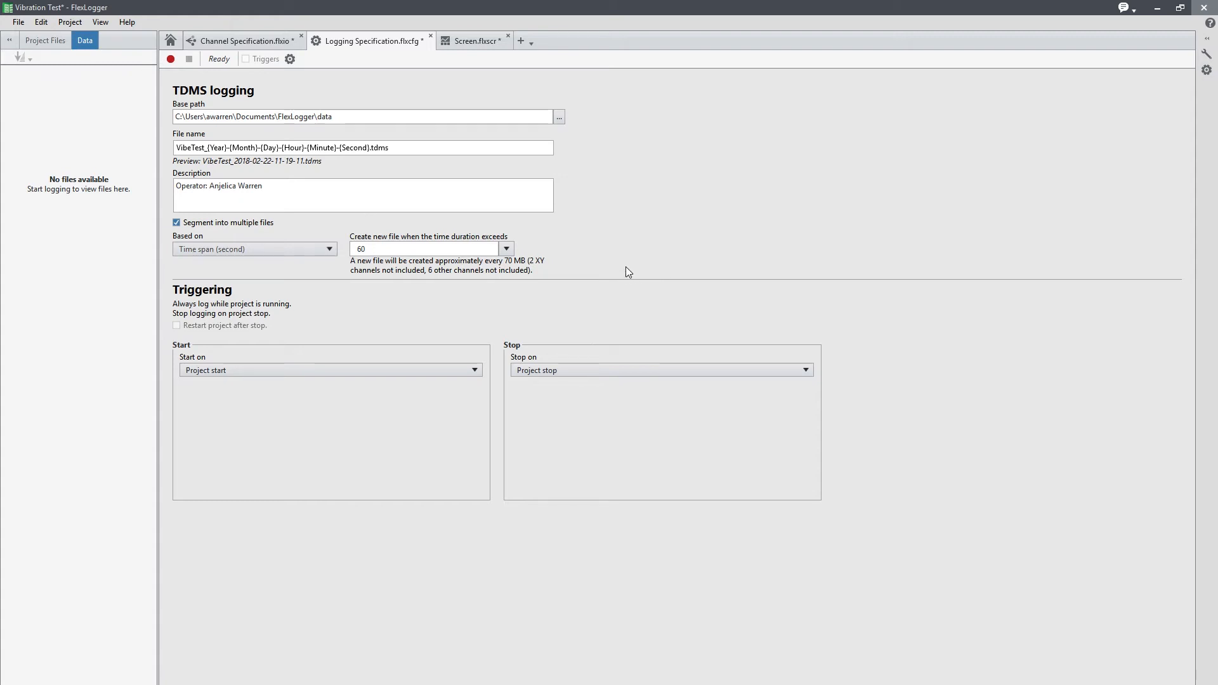
pyautogui.click(506, 250)
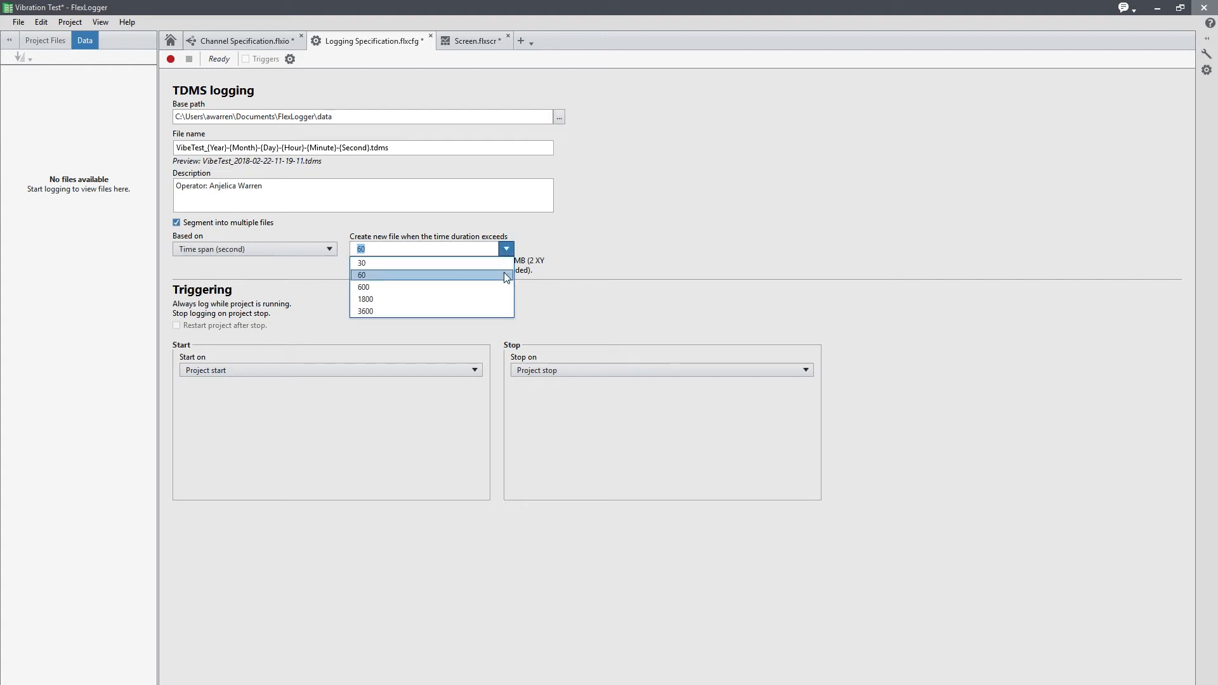
pyautogui.click(506, 276)
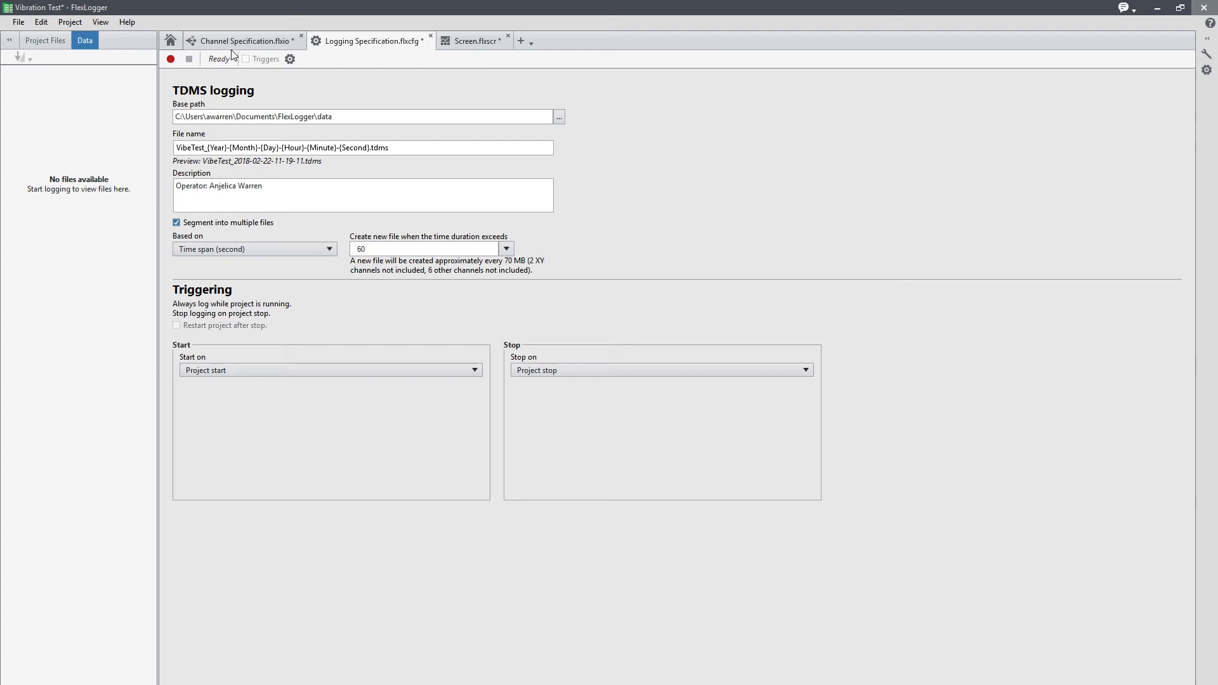
# Step: Start logging and place a High Speed Graph in the upper part of the Screen document
pyautogui.click(174, 60)
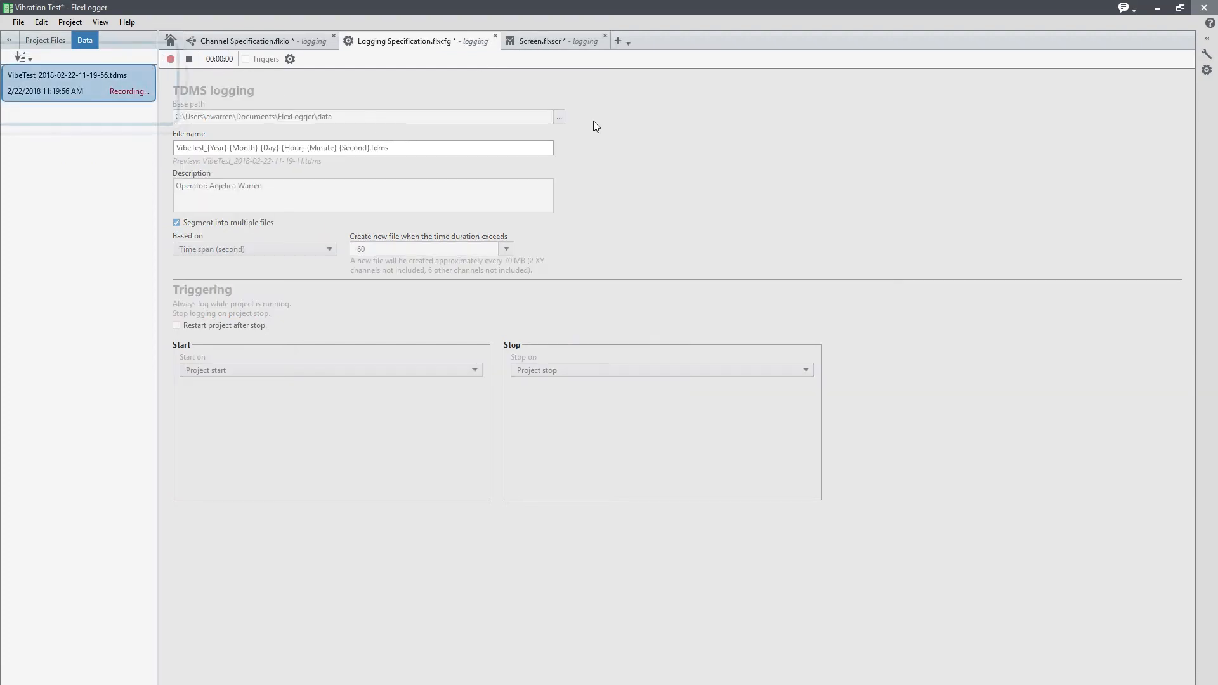
pyautogui.click(565, 40)
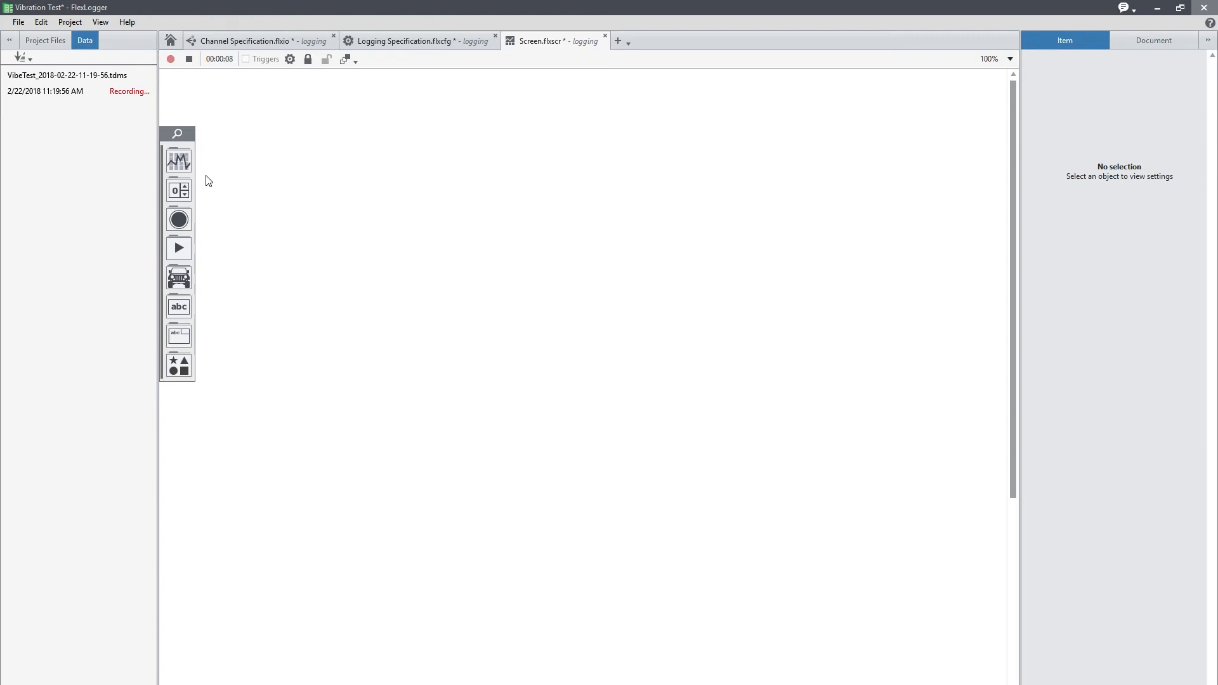
pyautogui.click(185, 162)
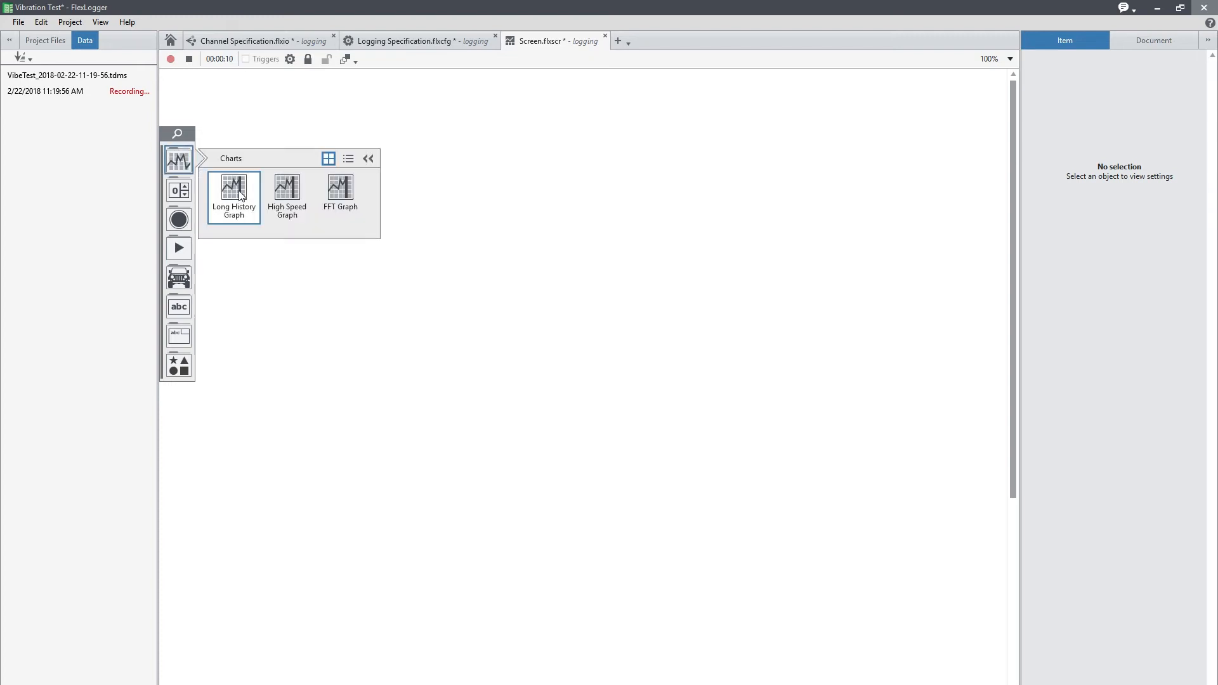
pyautogui.moveTo(281, 196); pyautogui.dragTo(410, 267)
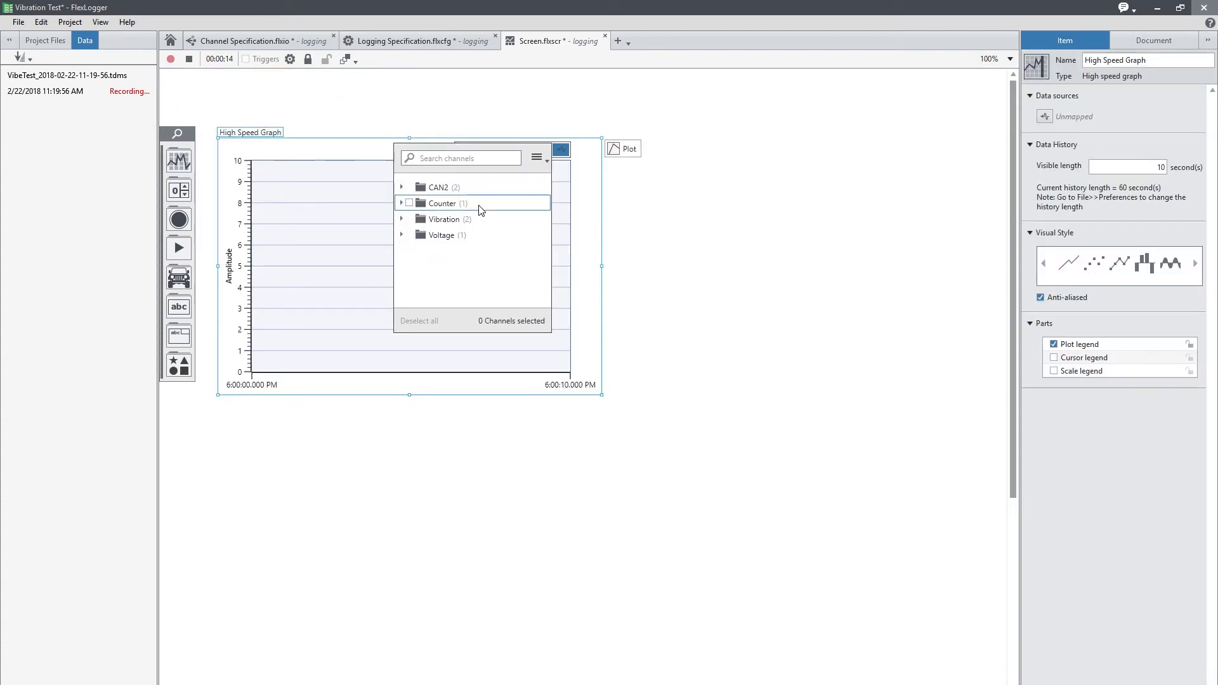
# Step: Map the High Speed Graph to the Accelerometer_Y and RPM channels
pyautogui.click(402, 220)
pyautogui.click(419, 250)
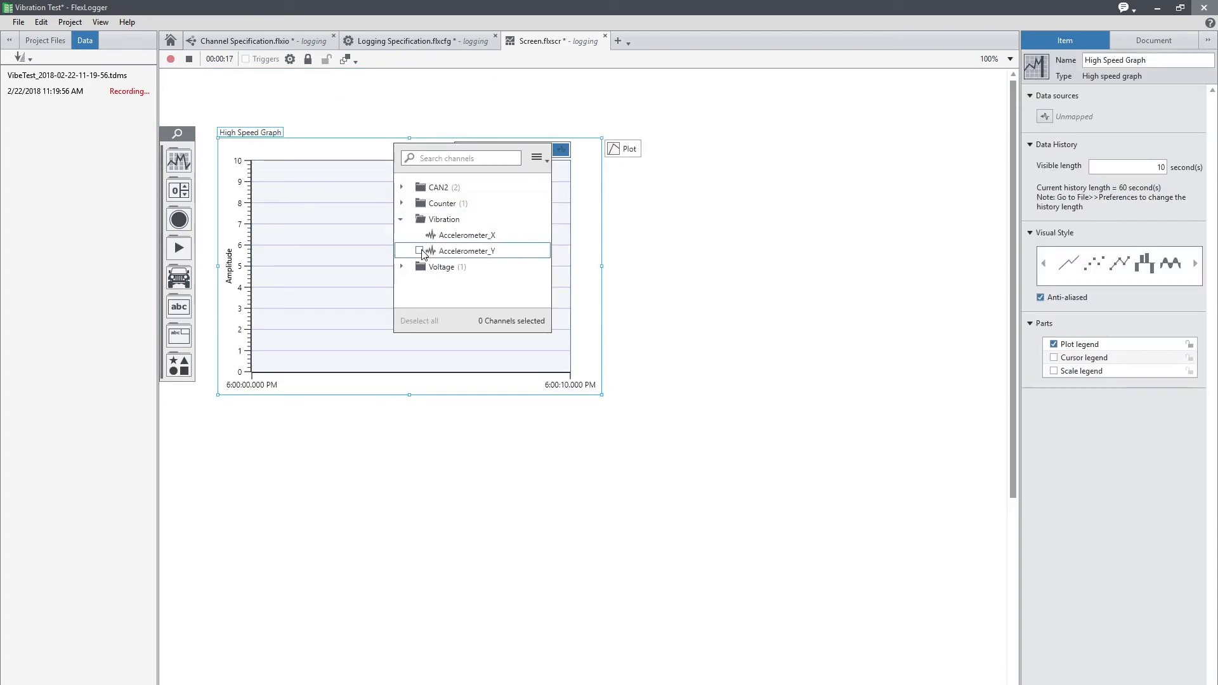
pyautogui.click(402, 204)
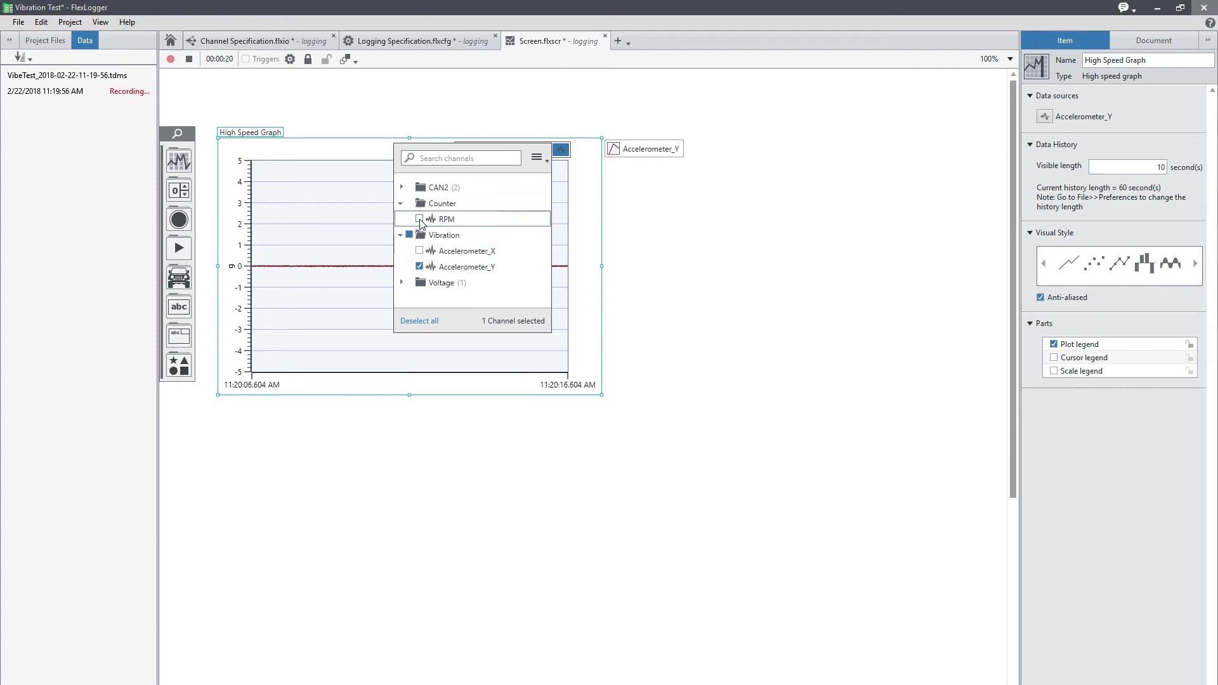
pyautogui.click(420, 220)
pyautogui.click(583, 287)
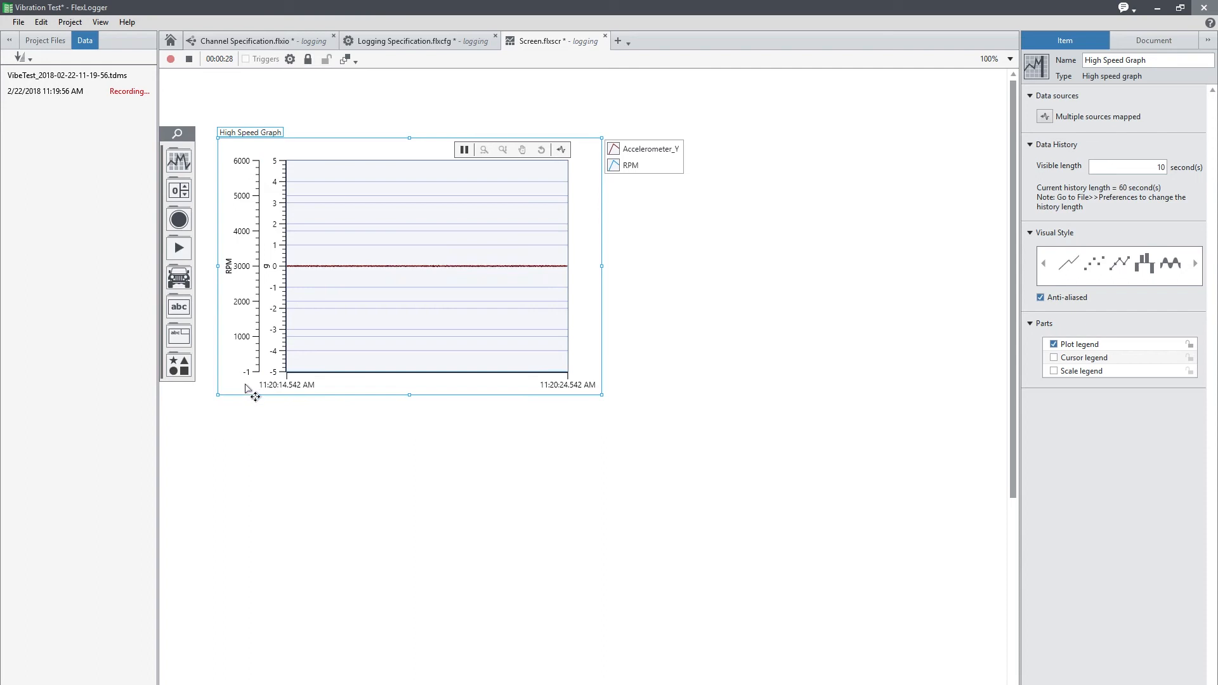
pyautogui.click(306, 555)
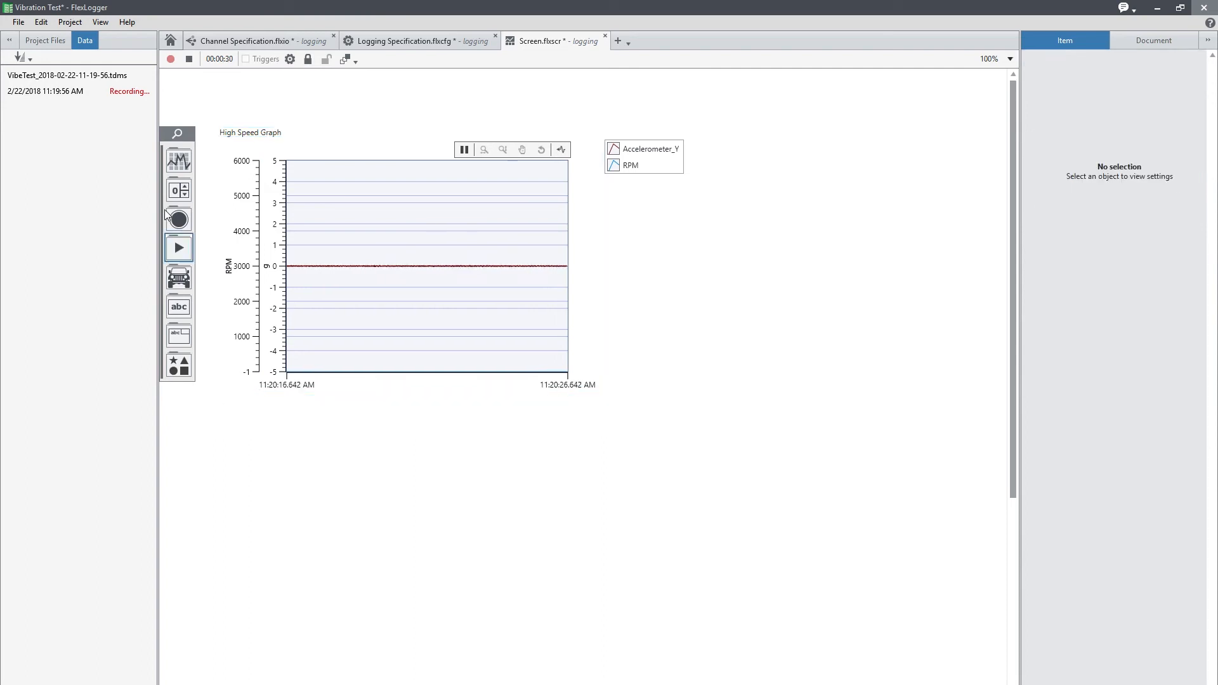
# Step: Add a second High Speed Graph below the first and map it to both CAN2 signals, Sine and Square
pyautogui.click(177, 157)
pyautogui.moveTo(283, 185); pyautogui.dragTo(438, 575)
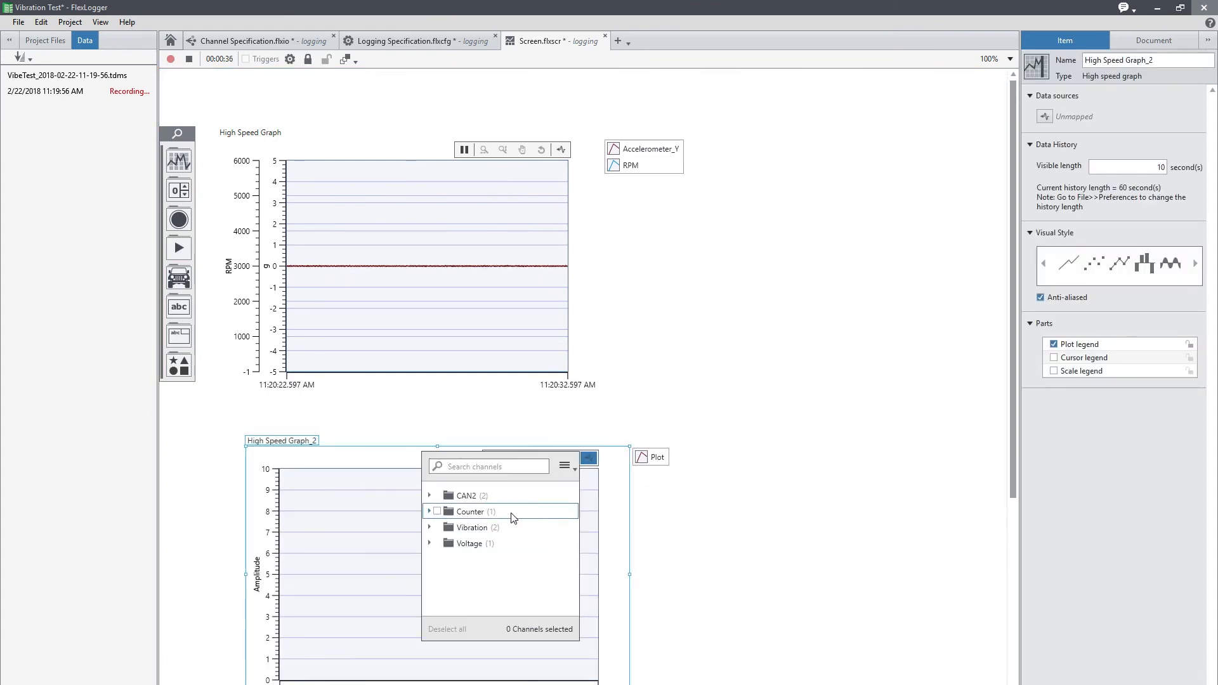
pyautogui.click(435, 497)
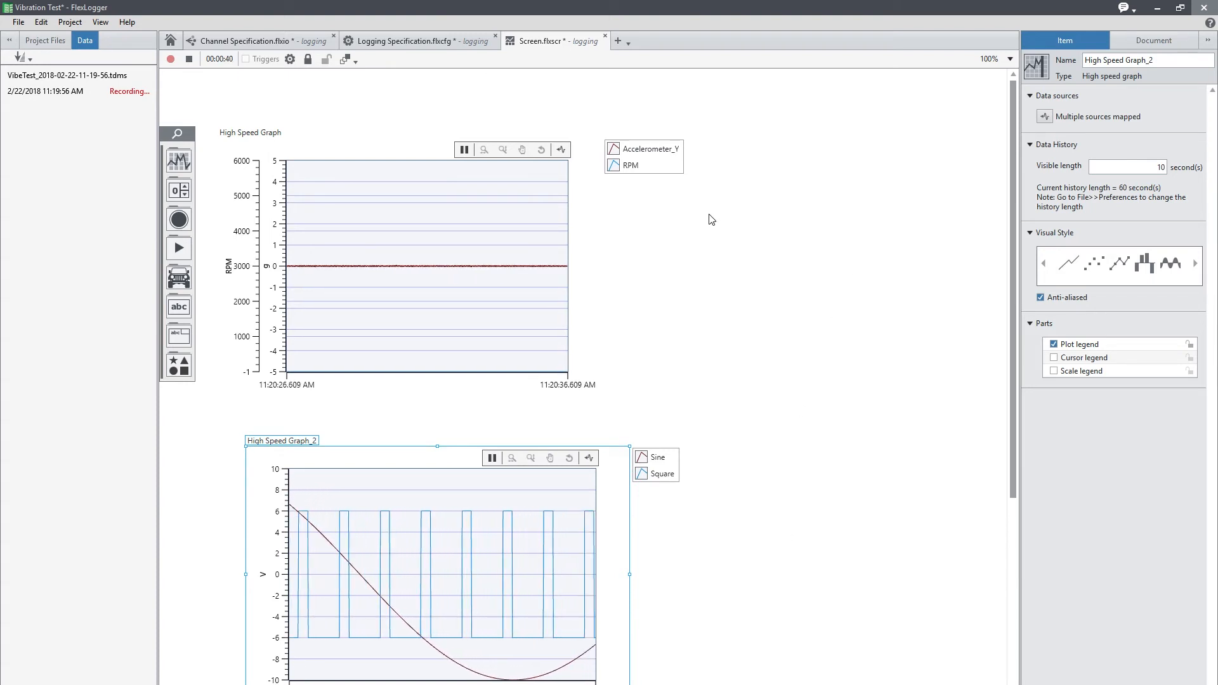
# Step: Add a gauge beside the first graph, map it to the Light Sensor channel and enlarge it to 300 by 300
pyautogui.click(184, 192)
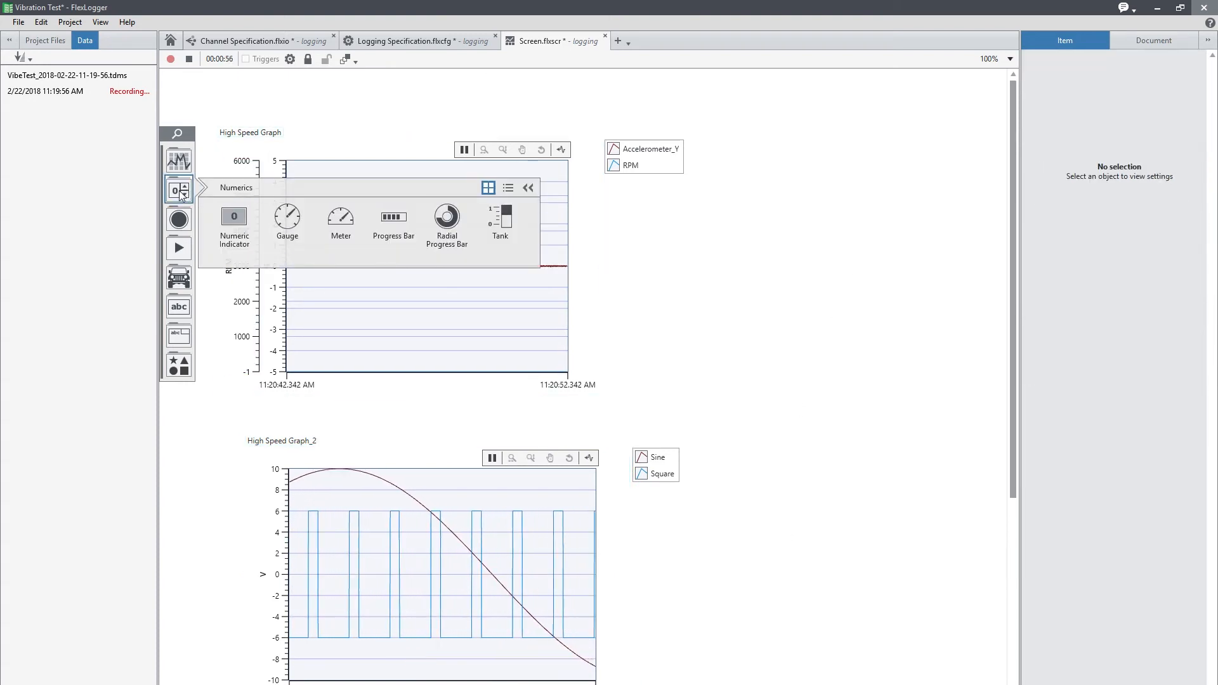
pyautogui.moveTo(286, 219); pyautogui.dragTo(803, 233)
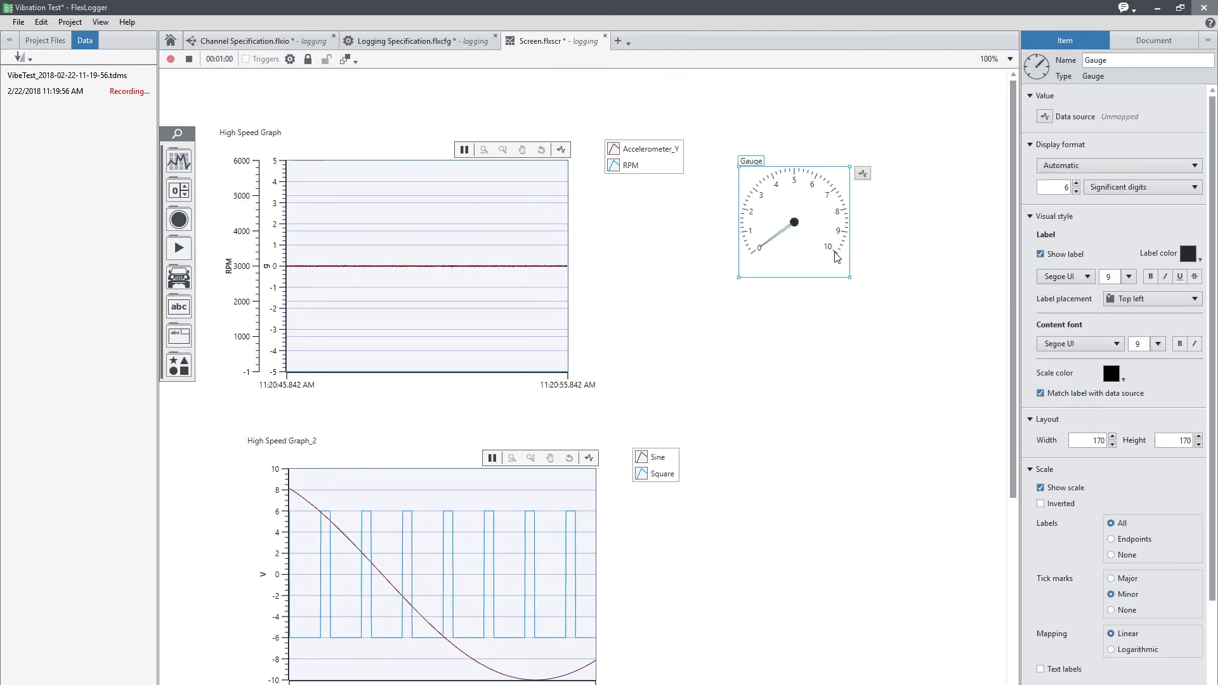
pyautogui.click(716, 259)
pyautogui.click(719, 273)
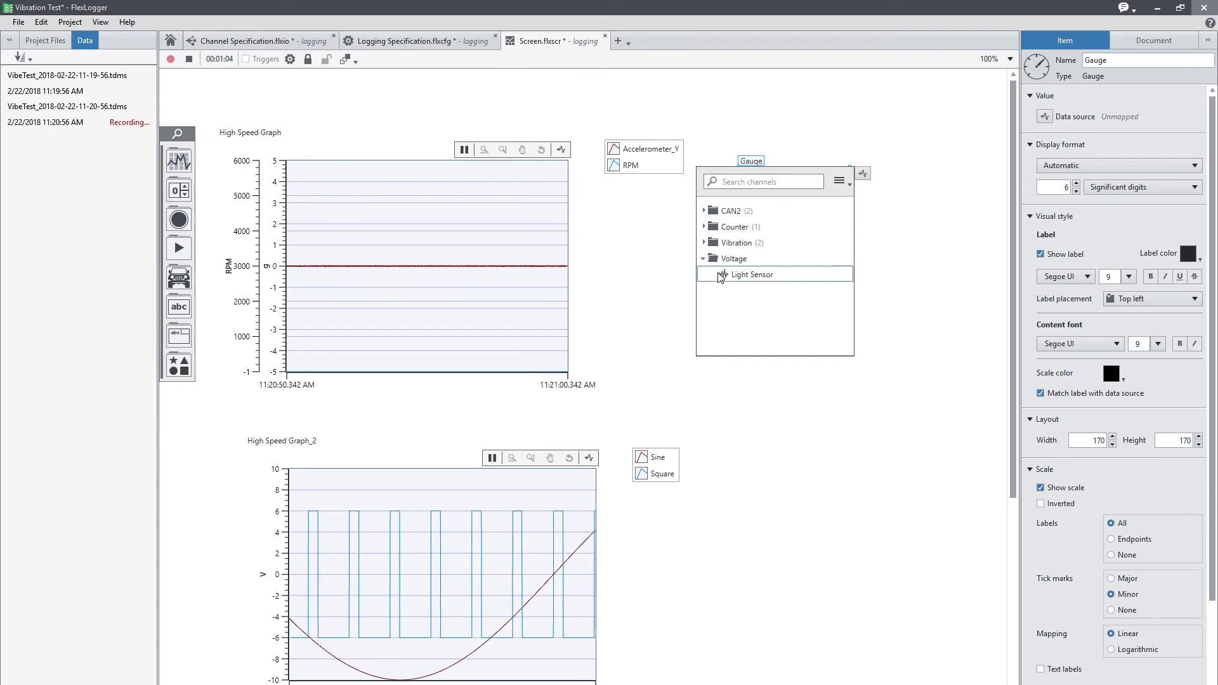
pyautogui.moveTo(849, 276); pyautogui.dragTo(931, 346)
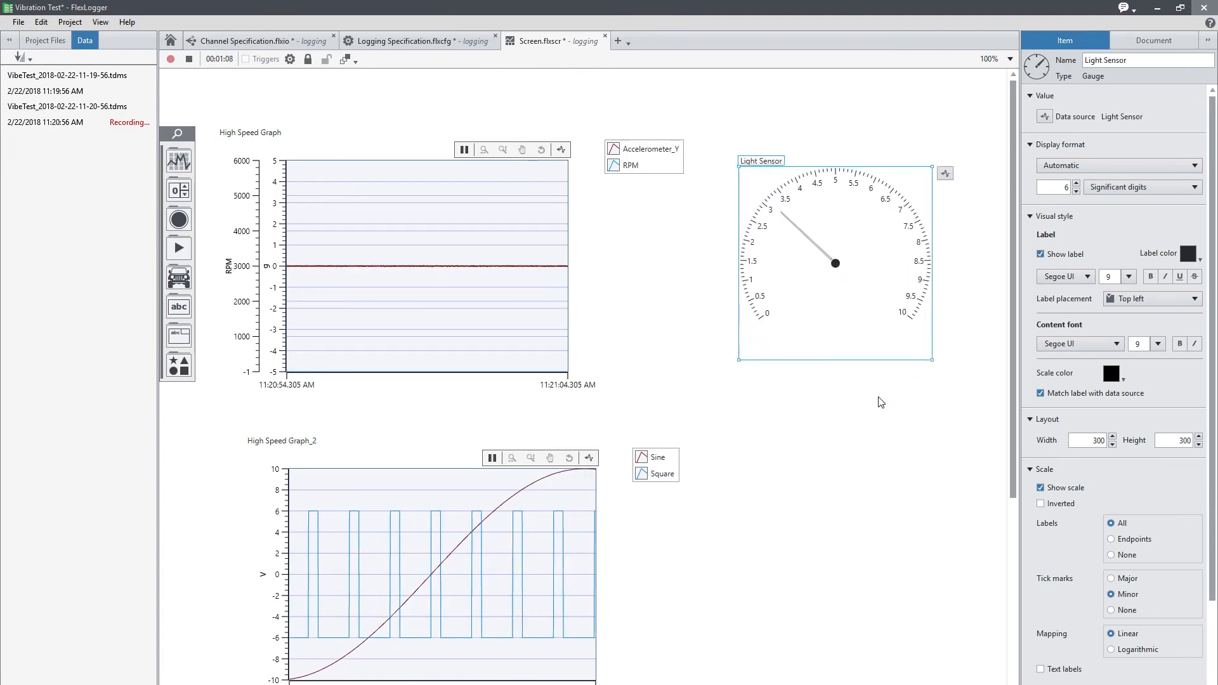
pyautogui.click(828, 427)
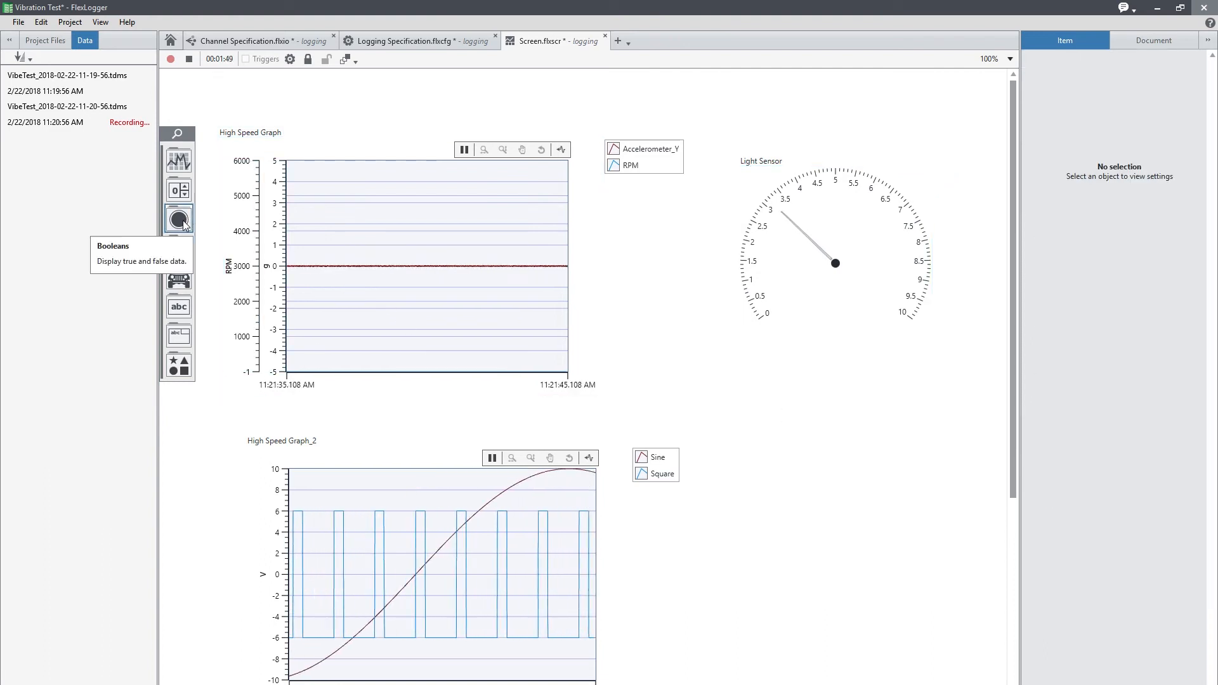
# Step: Place a Round LED below the gauge and map it to the Light Sensor channel
pyautogui.click(184, 225)
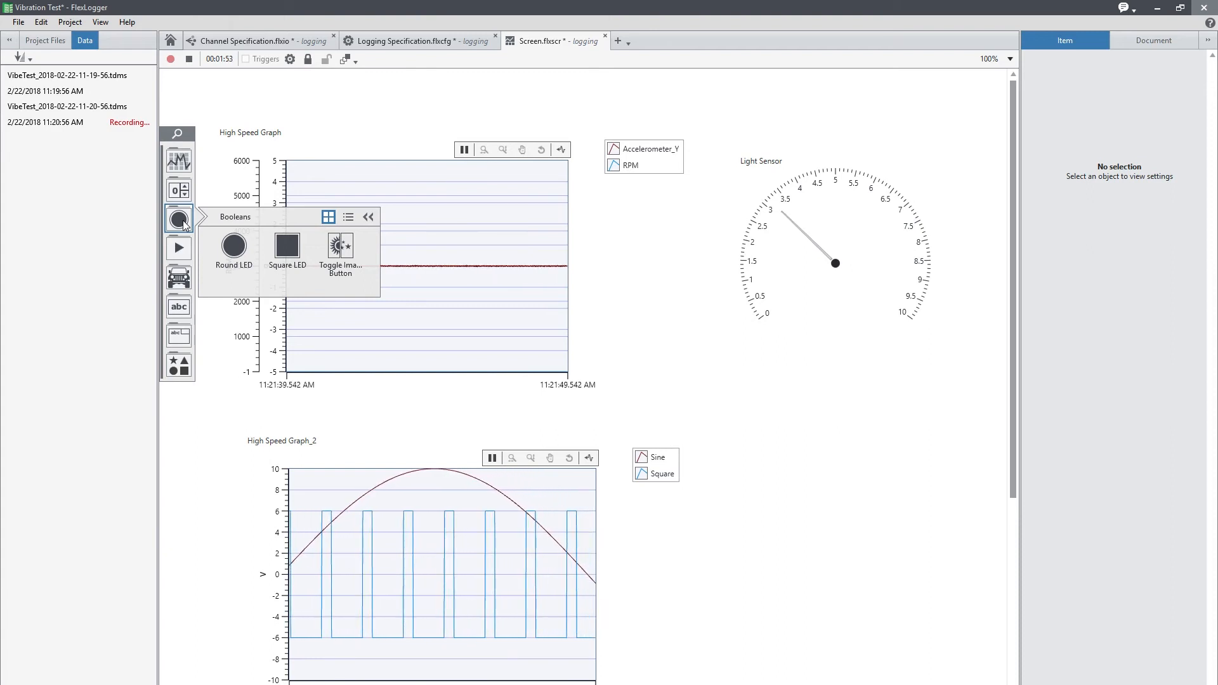
pyautogui.moveTo(234, 255); pyautogui.dragTo(788, 474)
pyautogui.click(686, 548)
pyautogui.click(669, 567)
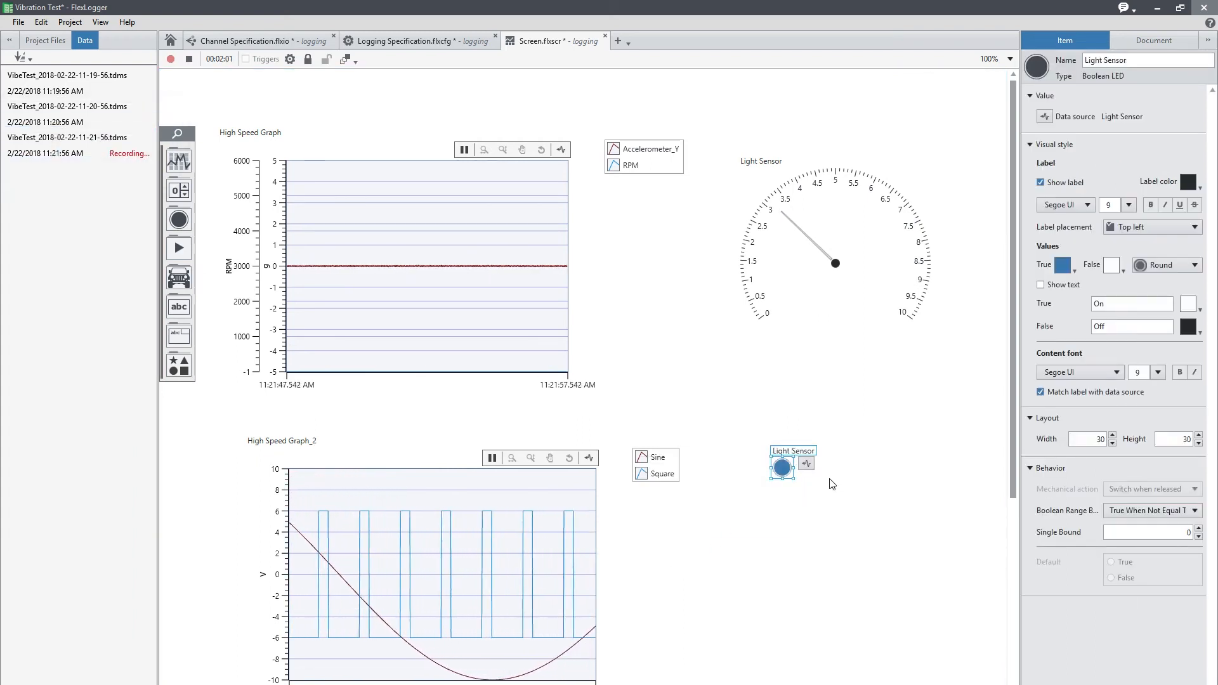
# Step: Enlarge the Light Sensor LED to about 119 by 130
pyautogui.moveTo(797, 481); pyautogui.dragTo(853, 543)
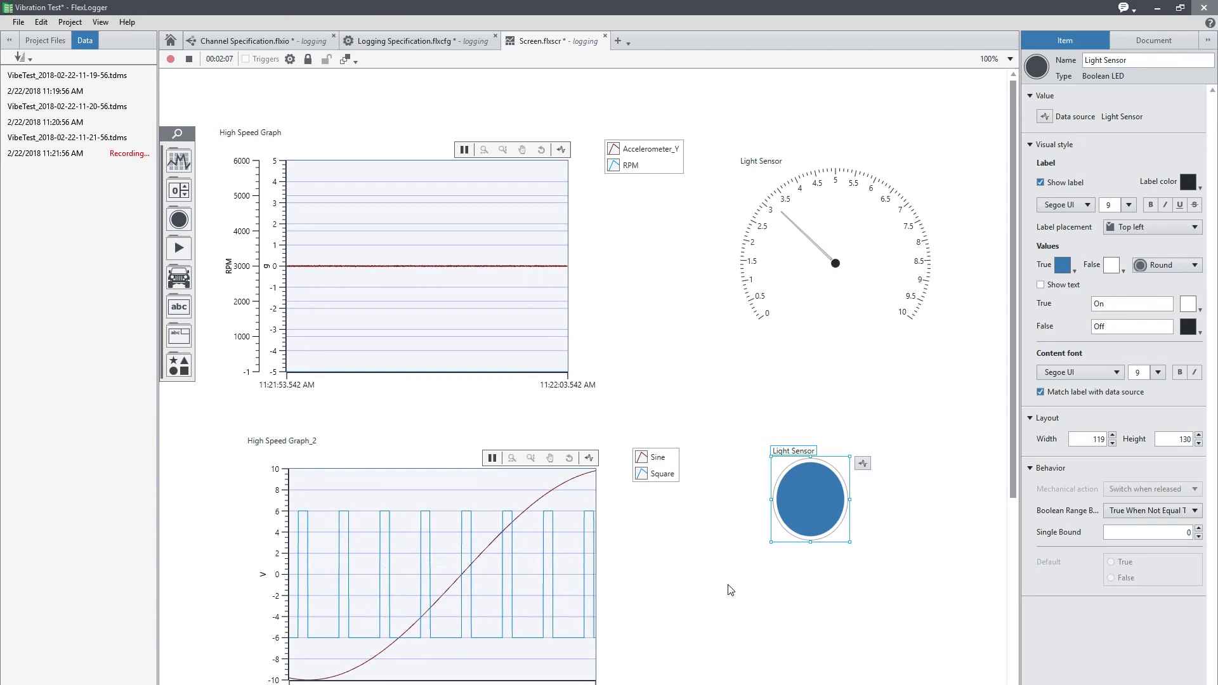
pyautogui.click(646, 340)
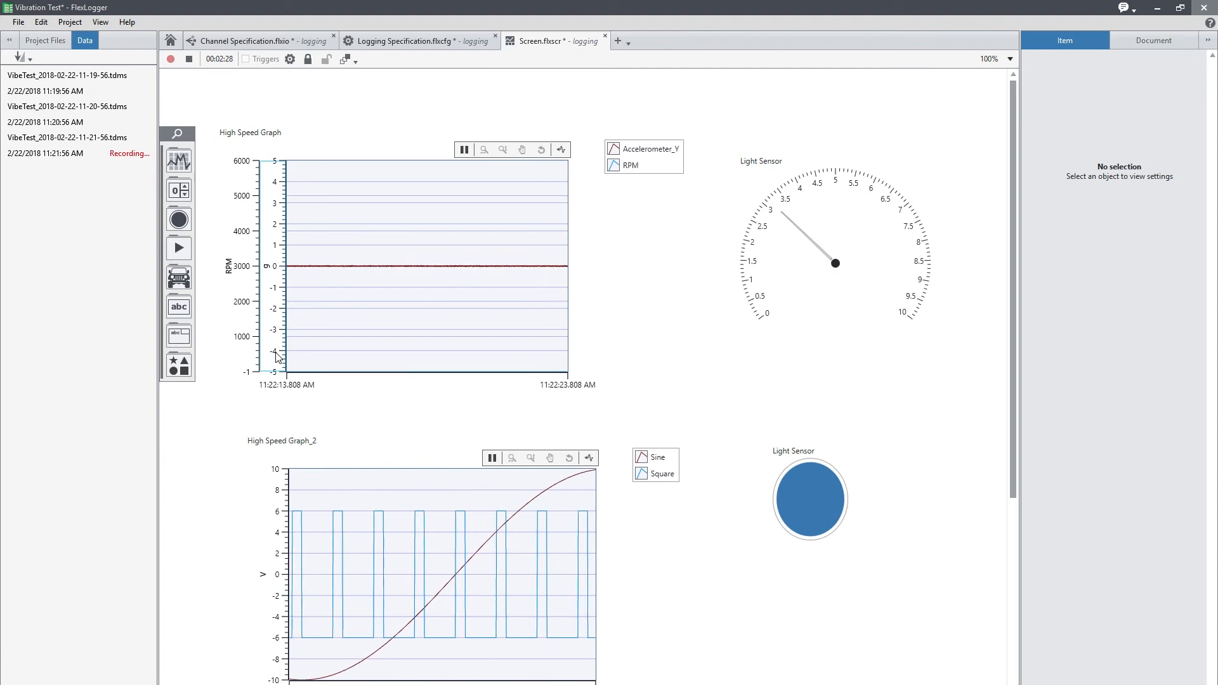
# Step: Show the upper and lower limit bands on the g axis of the first High Speed Graph
pyautogui.click(276, 357)
pyautogui.rightClick(277, 357)
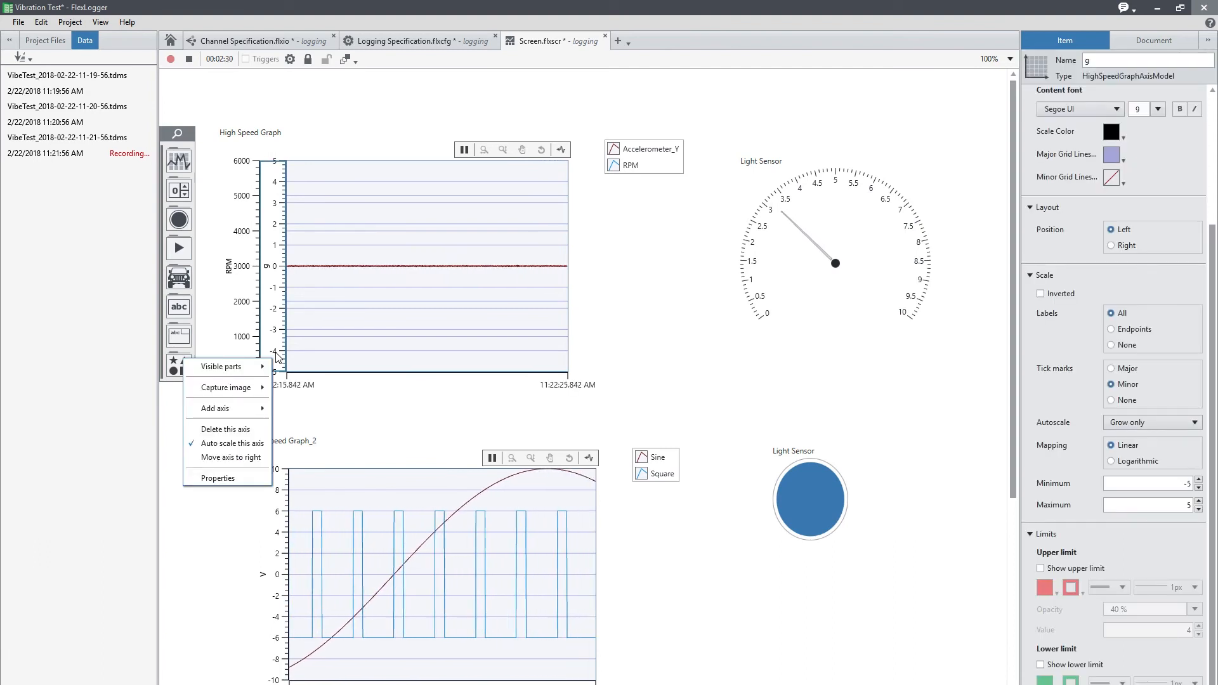
pyautogui.click(1041, 568)
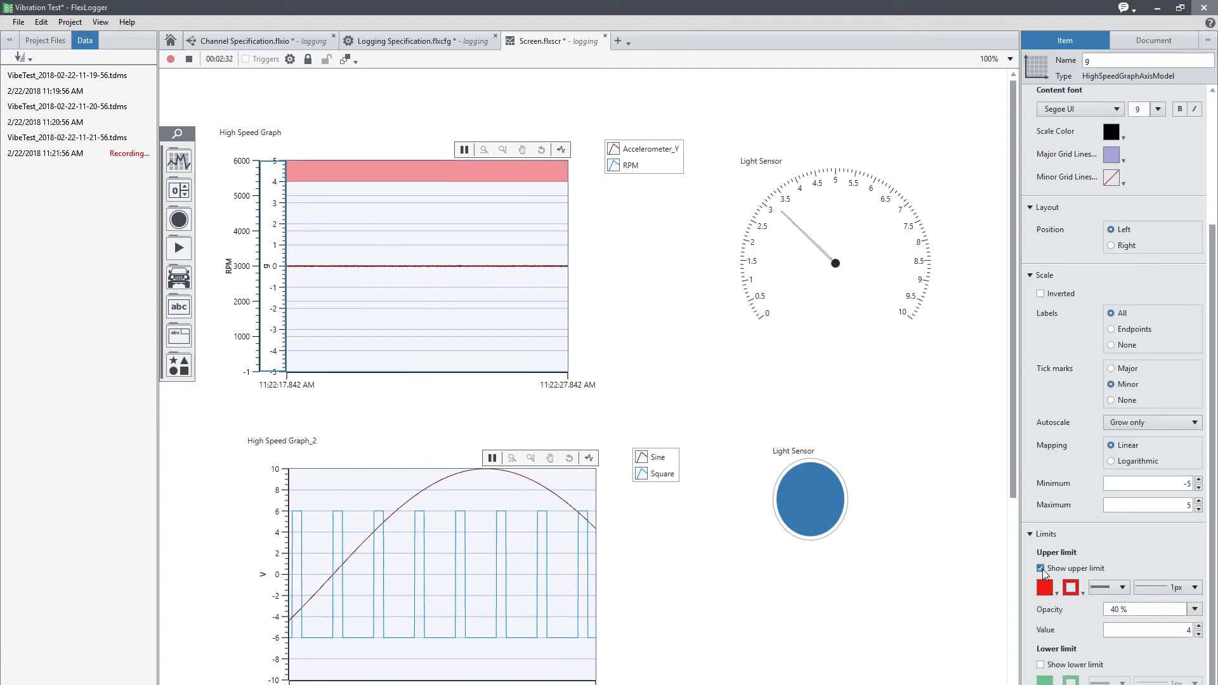
pyautogui.click(1042, 666)
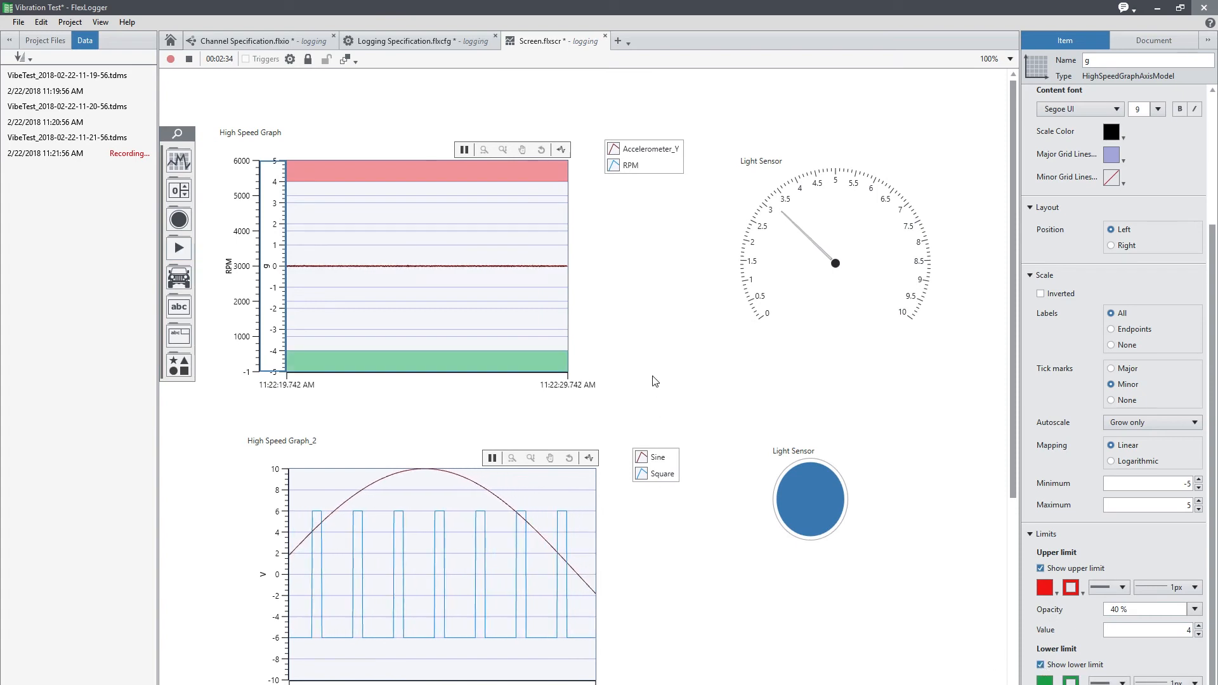
pyautogui.click(706, 630)
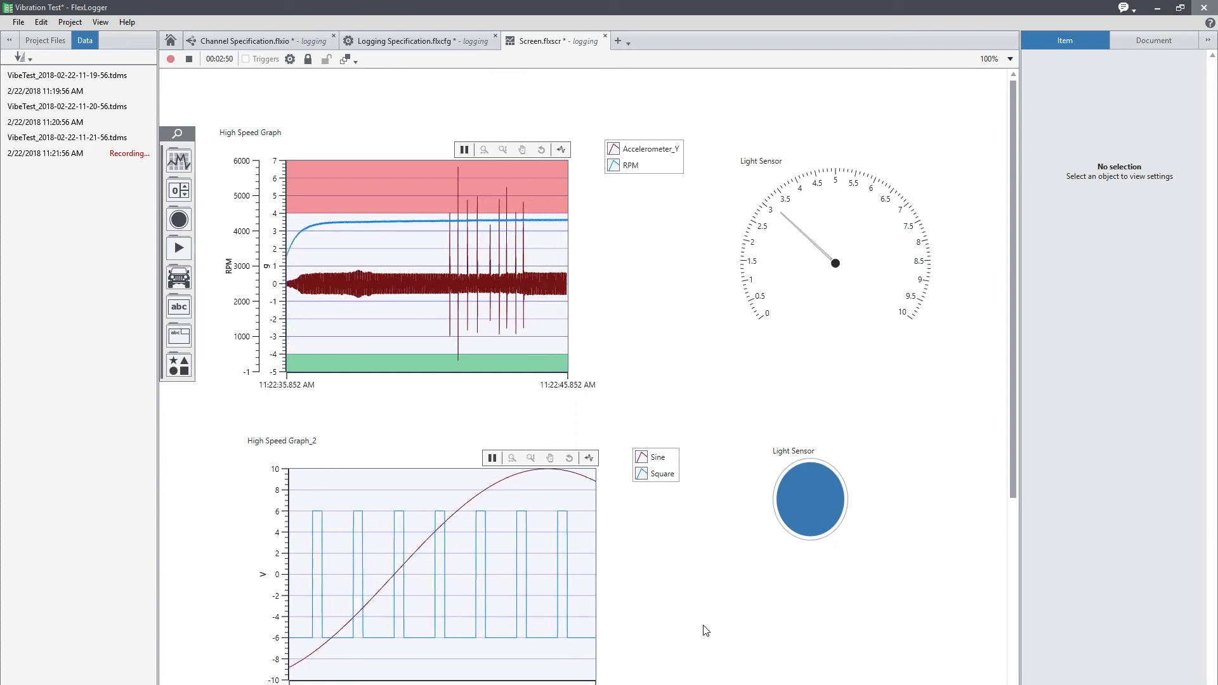
# Step: Hold the first High Speed Graph, zoom in on the accelerometer spikes to examine them, and resume the live display
pyautogui.click(465, 150)
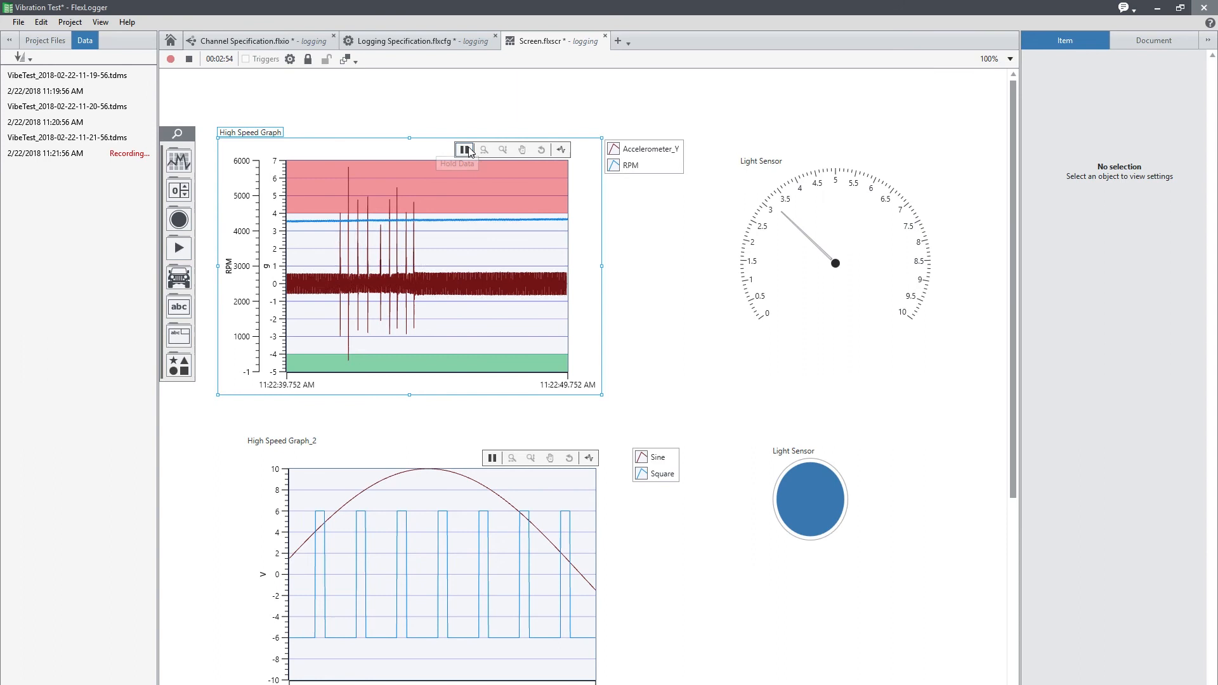
pyautogui.click(485, 150)
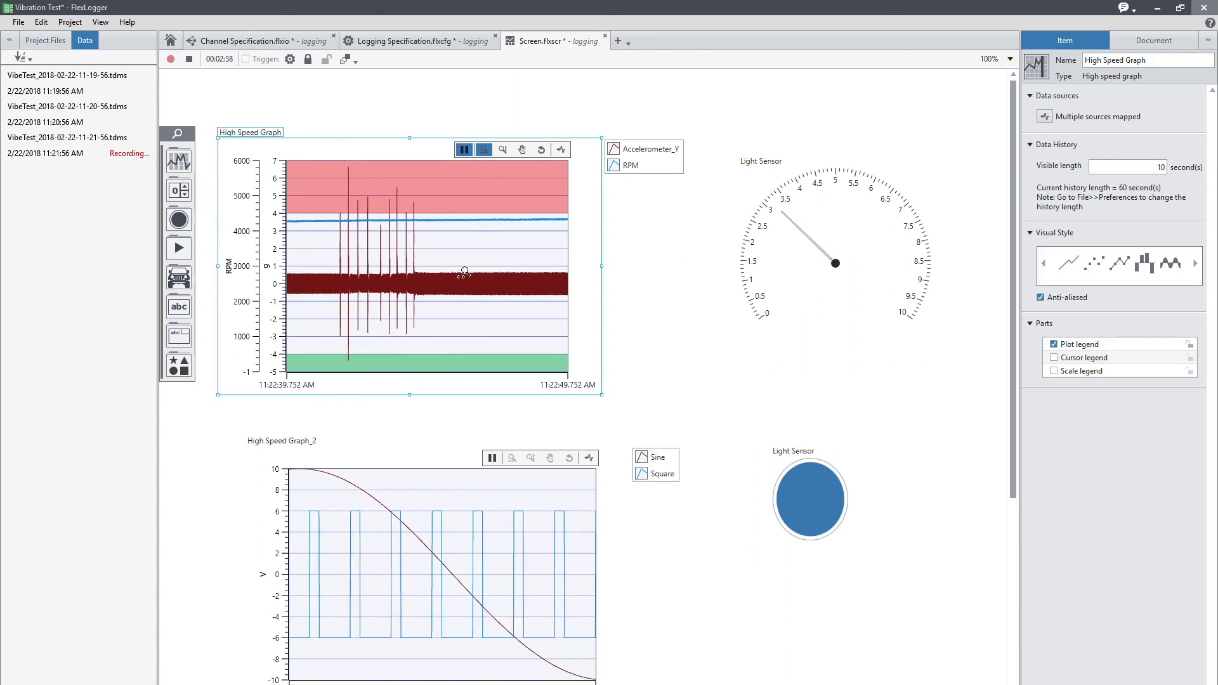
pyautogui.moveTo(330, 245); pyautogui.dragTo(370, 249)
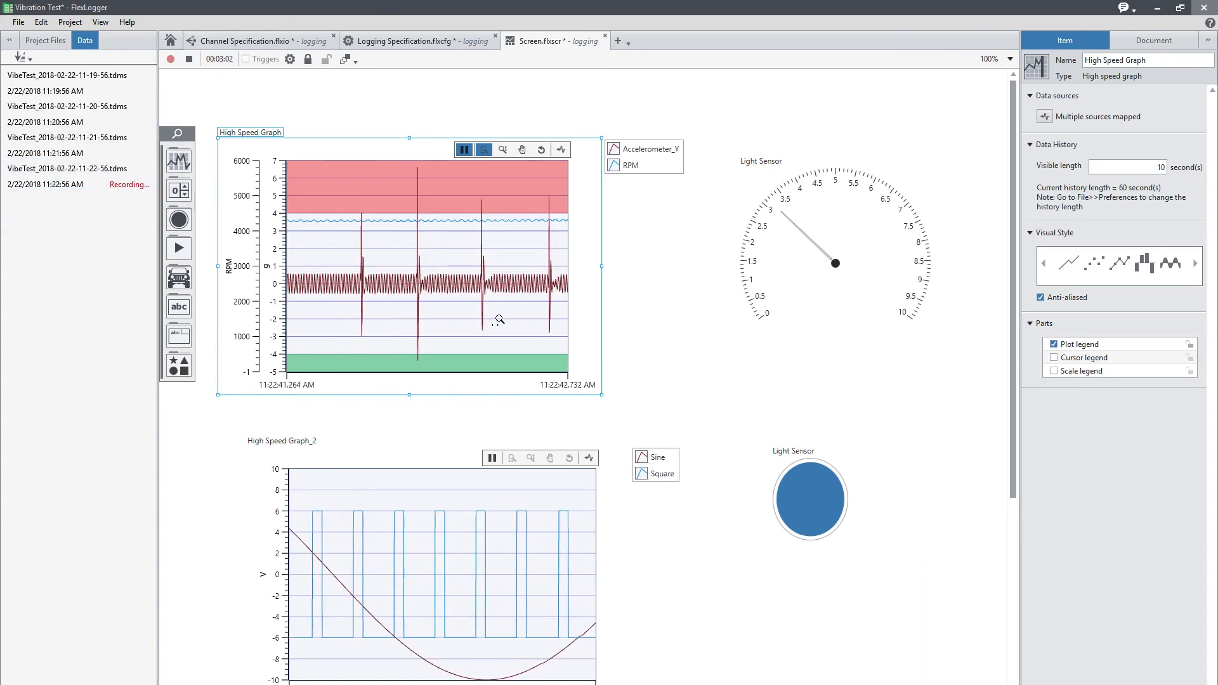
pyautogui.click(466, 151)
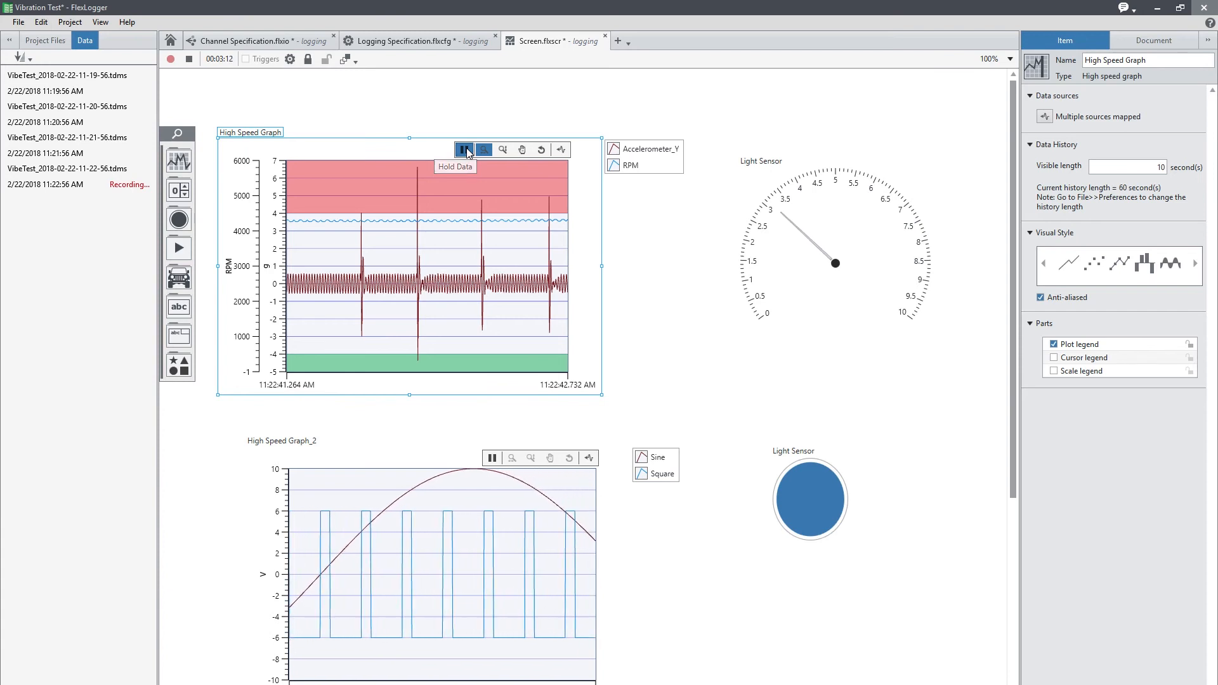
# Step: Set the Light Sensor LED's Boolean range behavior to True Outside Bounds with an upper bound of 5
pyautogui.click(852, 471)
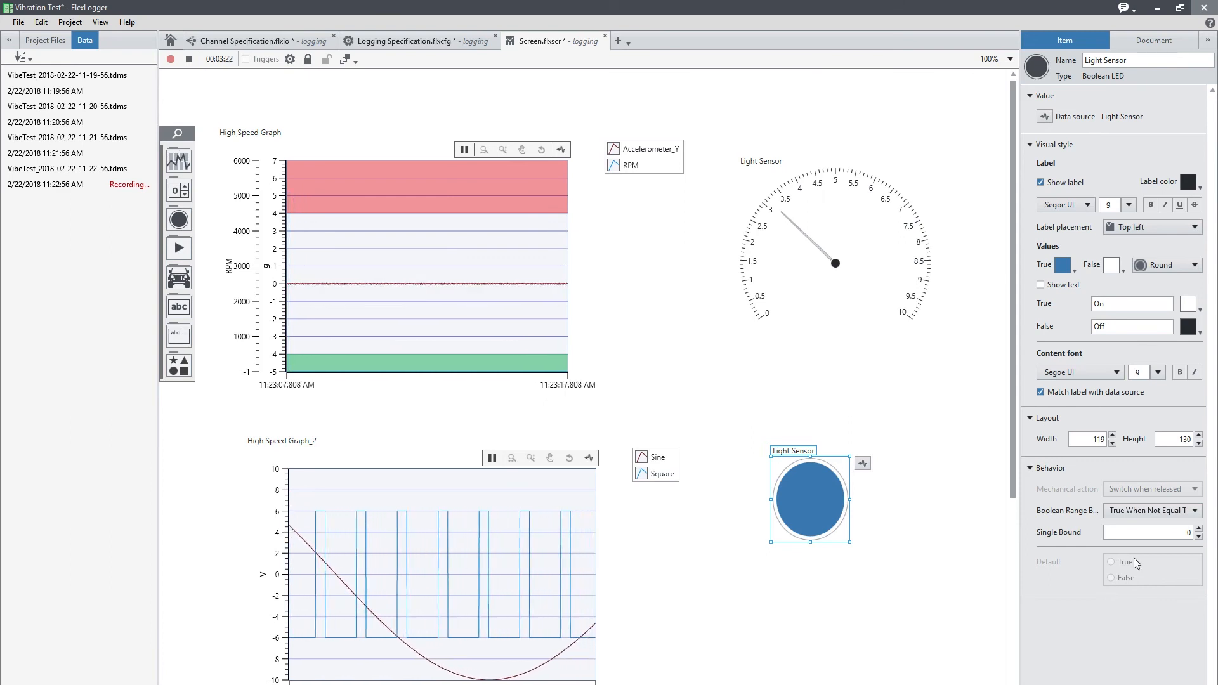
pyautogui.click(1153, 513)
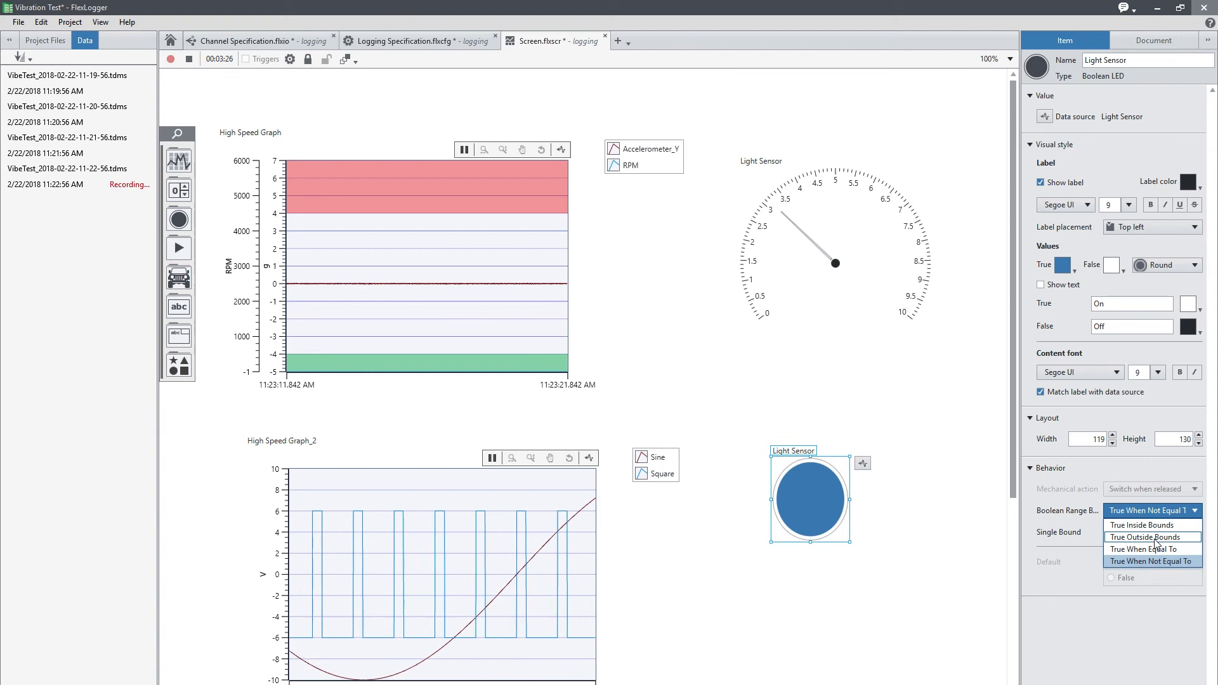
pyautogui.click(1154, 538)
pyautogui.doubleClick(1182, 556)
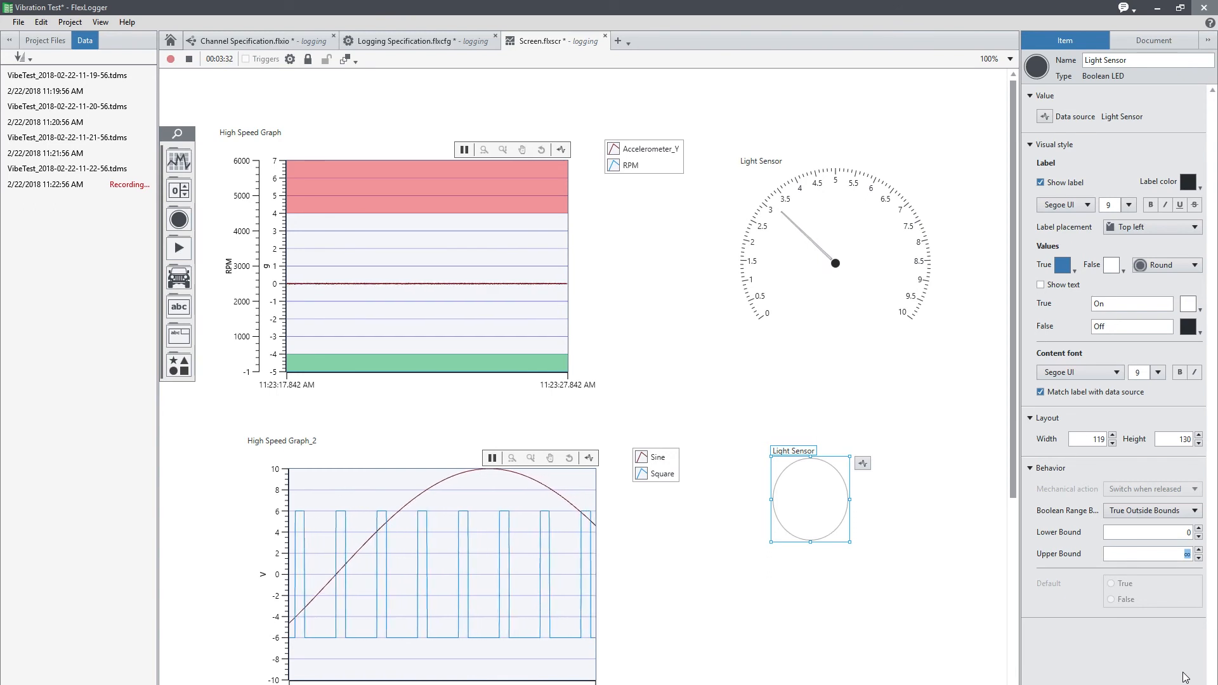
pyautogui.write('5')
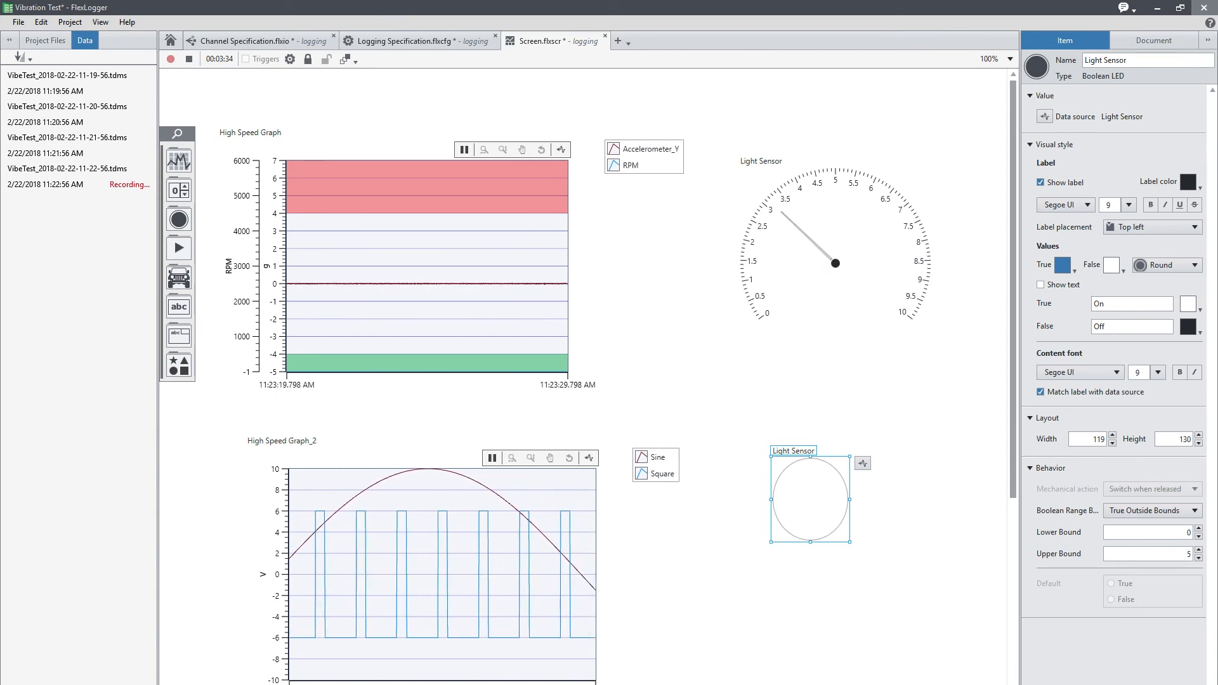
pyautogui.click(817, 674)
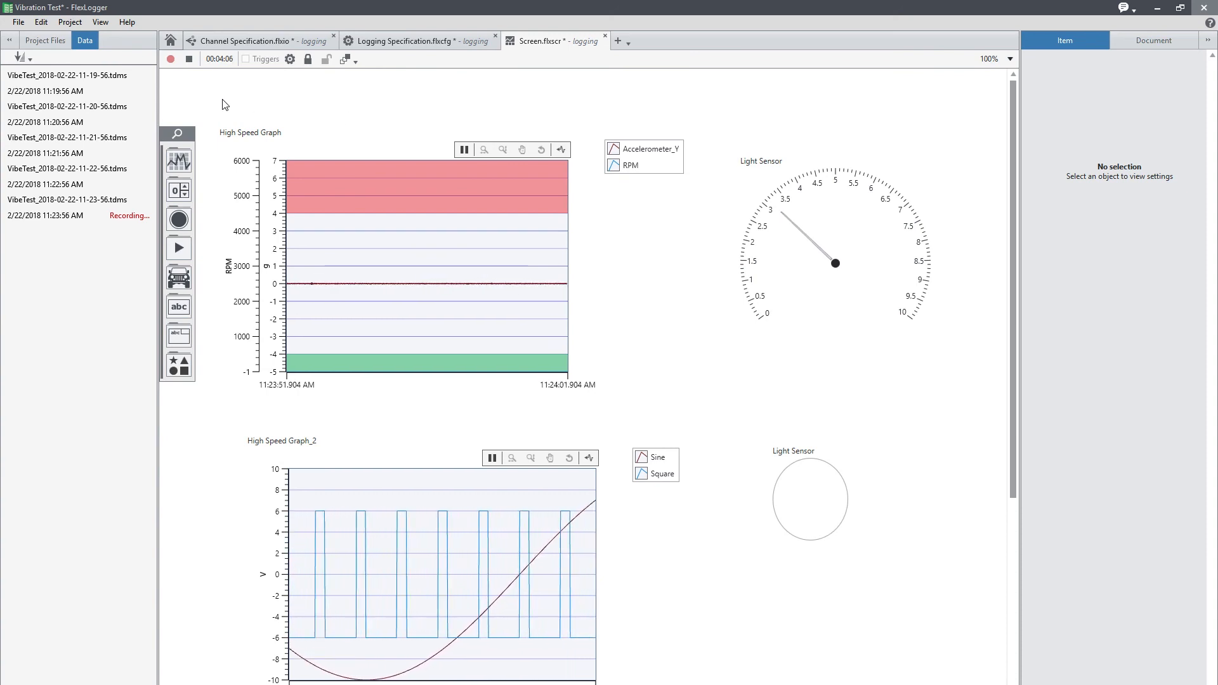
pyautogui.click(189, 60)
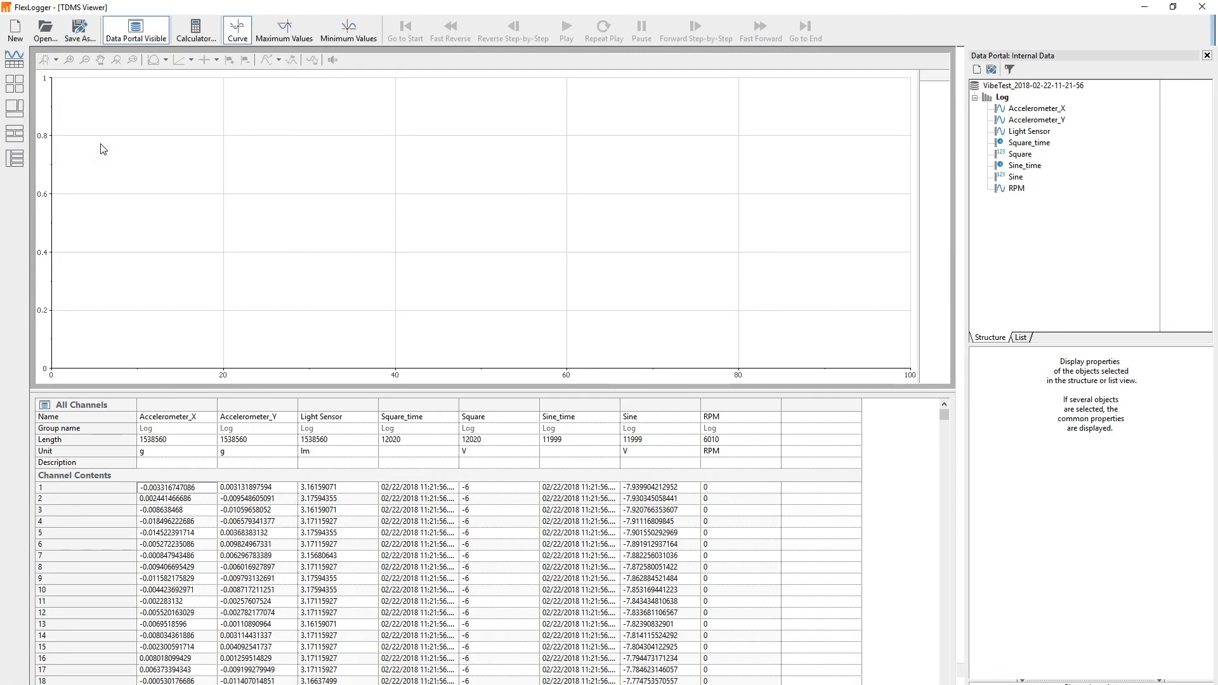
pyautogui.click(1060, 123)
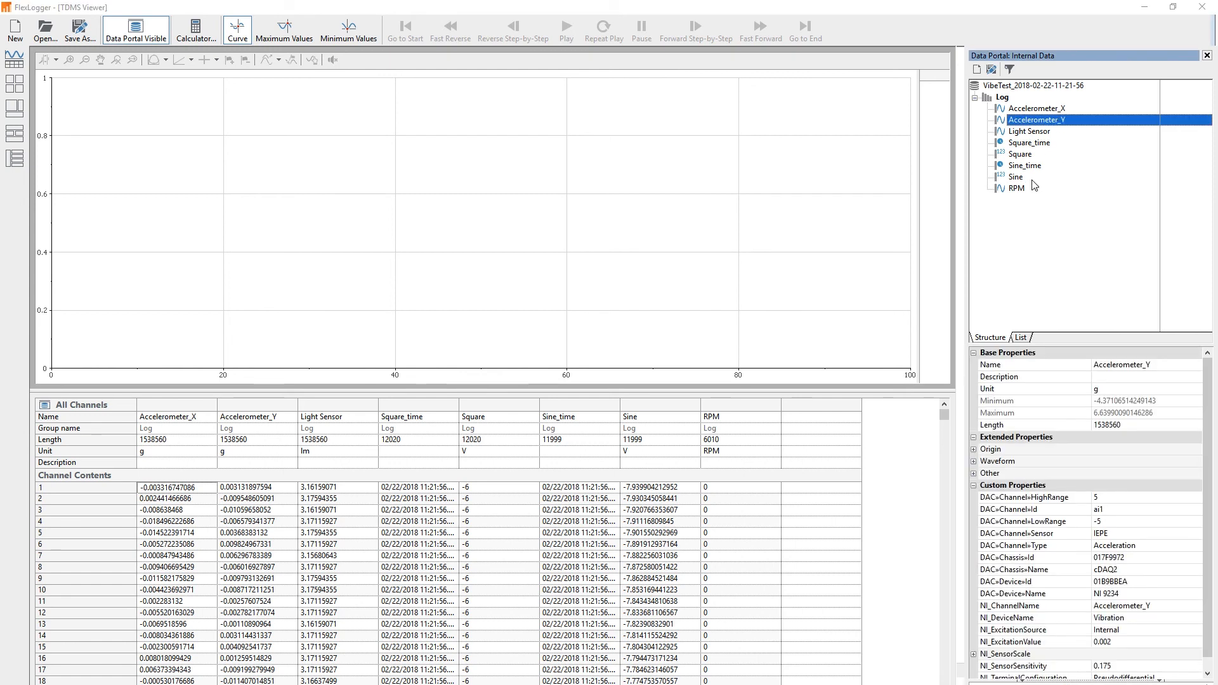
pyautogui.keyDown('ctrl'); pyautogui.click(1027, 192); pyautogui.keyUp('ctrl')
pyautogui.moveTo(1047, 192); pyautogui.dragTo(658, 219)
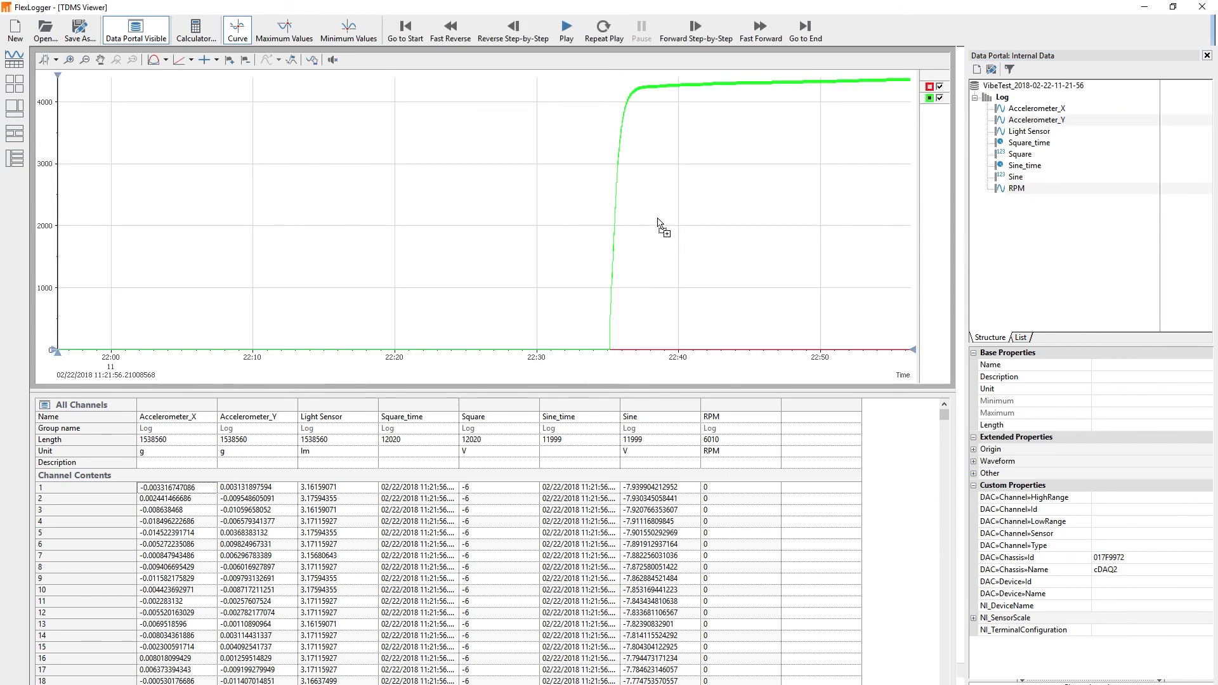
# Step: Give each plotted curve its own Y-axis using the n Y-Axes [Linear] option
pyautogui.rightClick(43, 214)
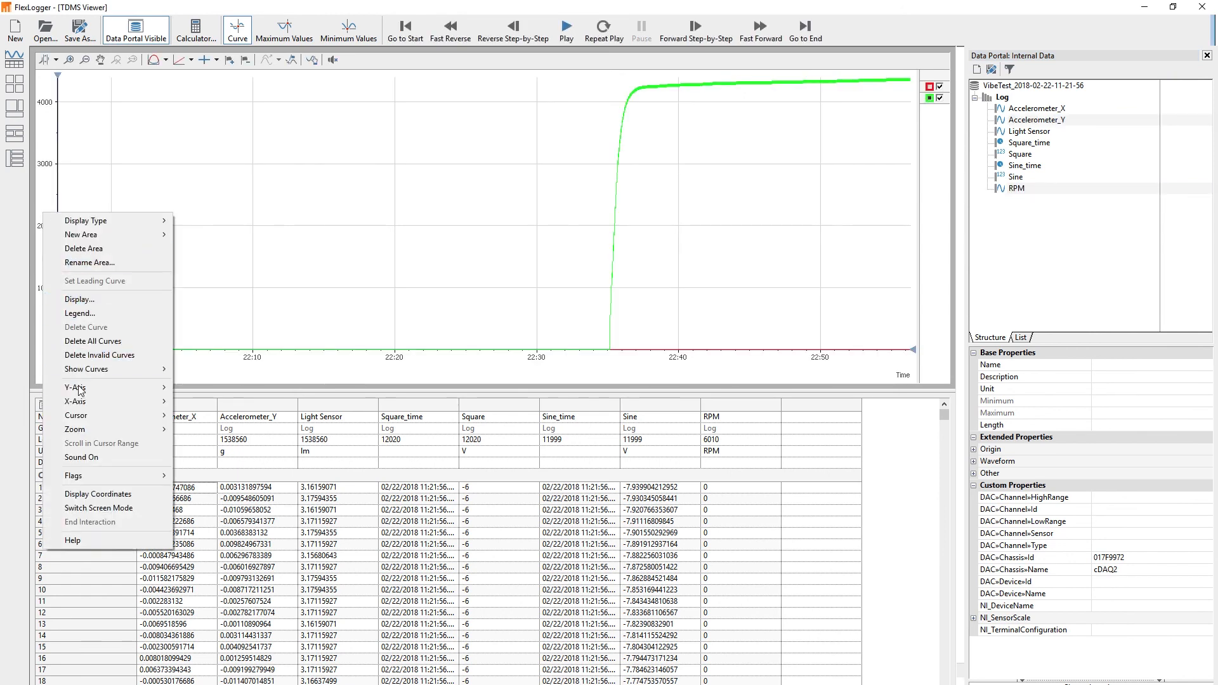
pyautogui.moveTo(96, 388)
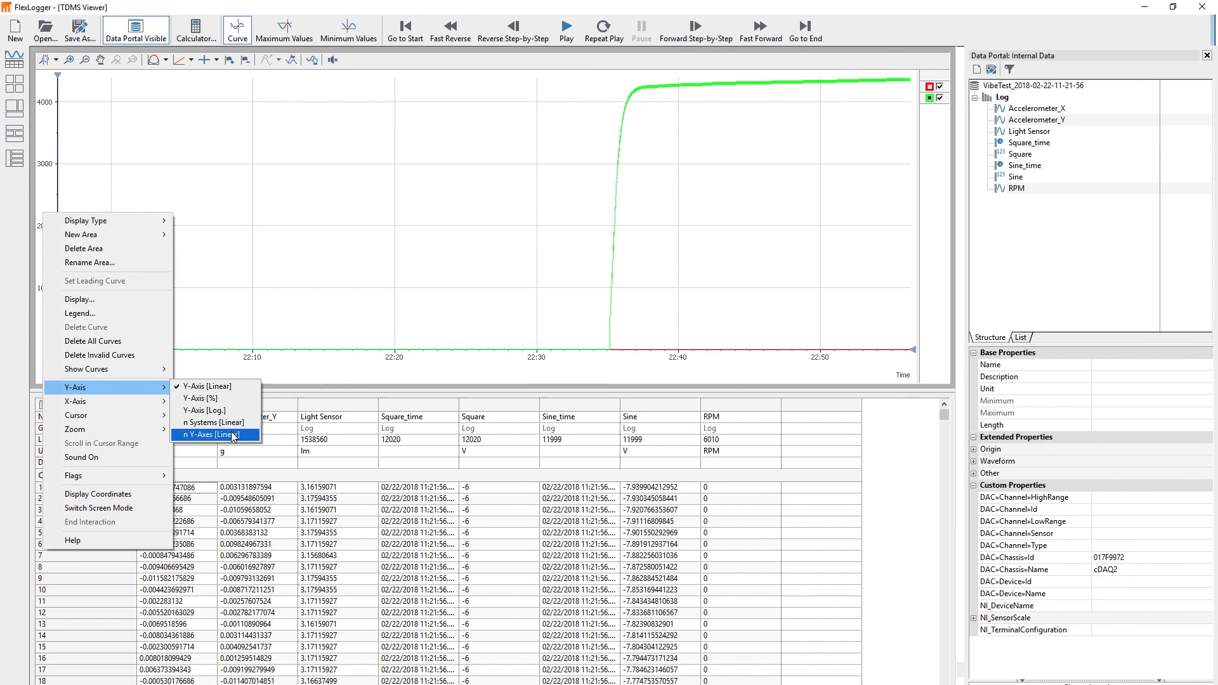
pyautogui.click(233, 437)
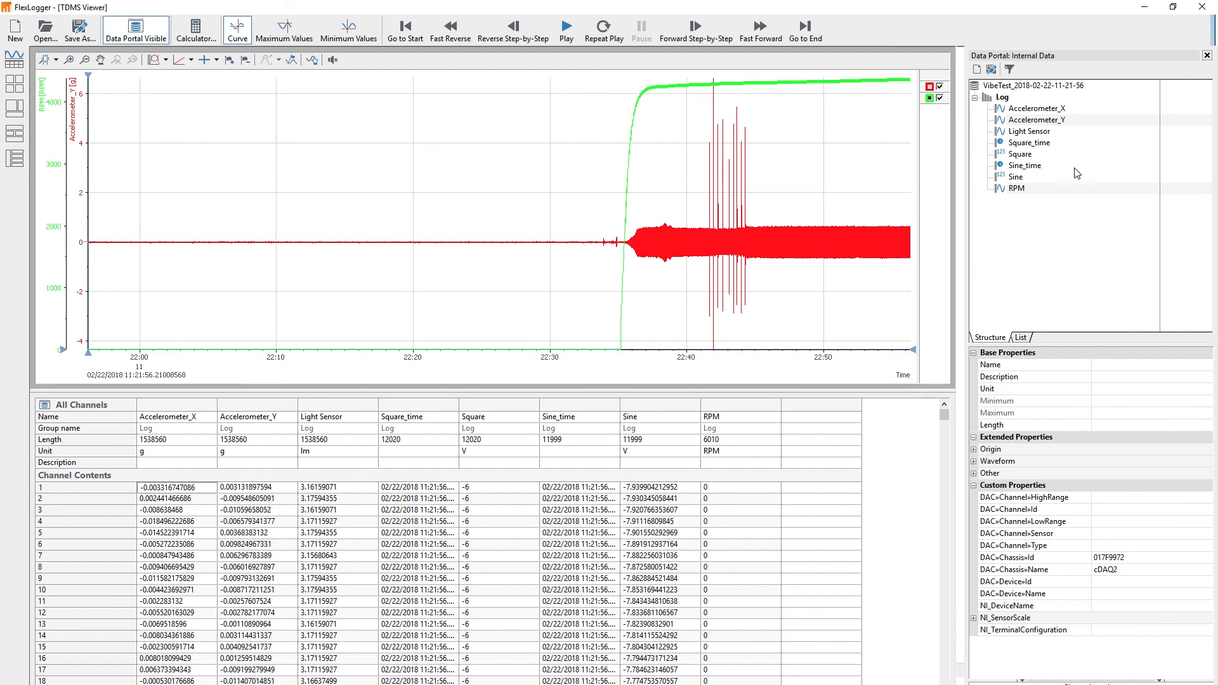
# Step: Add the Square signal to the graph, plotted against its Square_time channel
pyautogui.click(1025, 143)
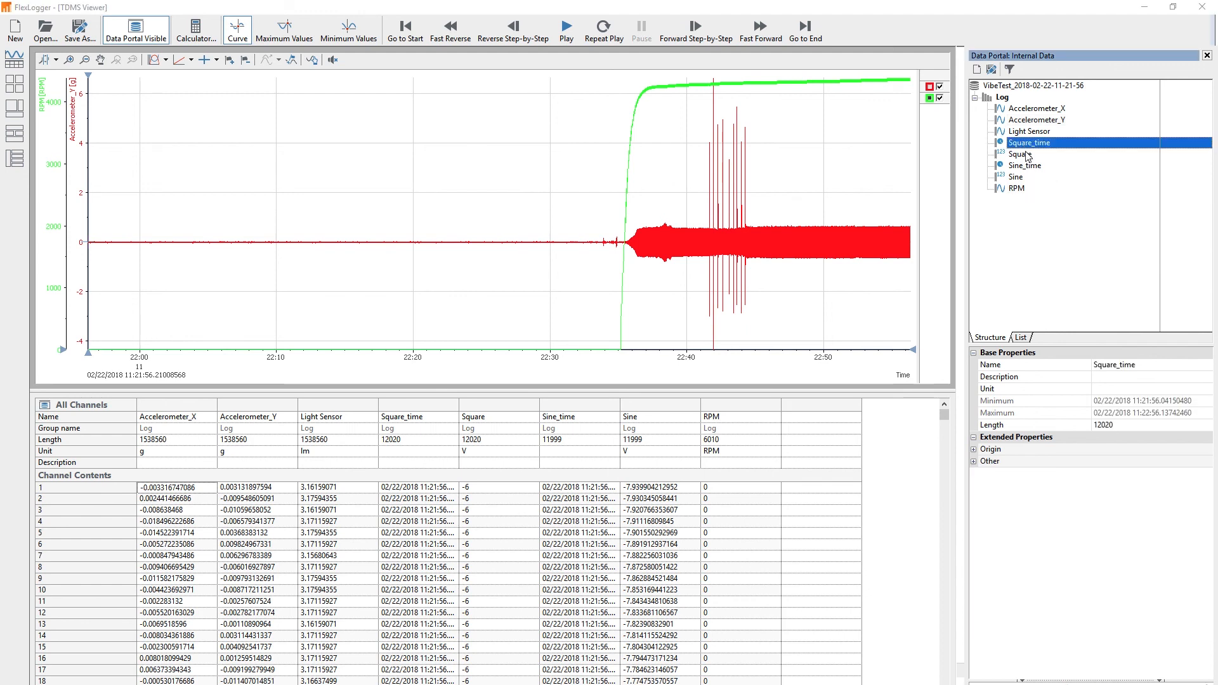
pyautogui.keyDown('shift'); pyautogui.click(1031, 156); pyautogui.keyUp('shift')
pyautogui.moveTo(1044, 157); pyautogui.dragTo(780, 175)
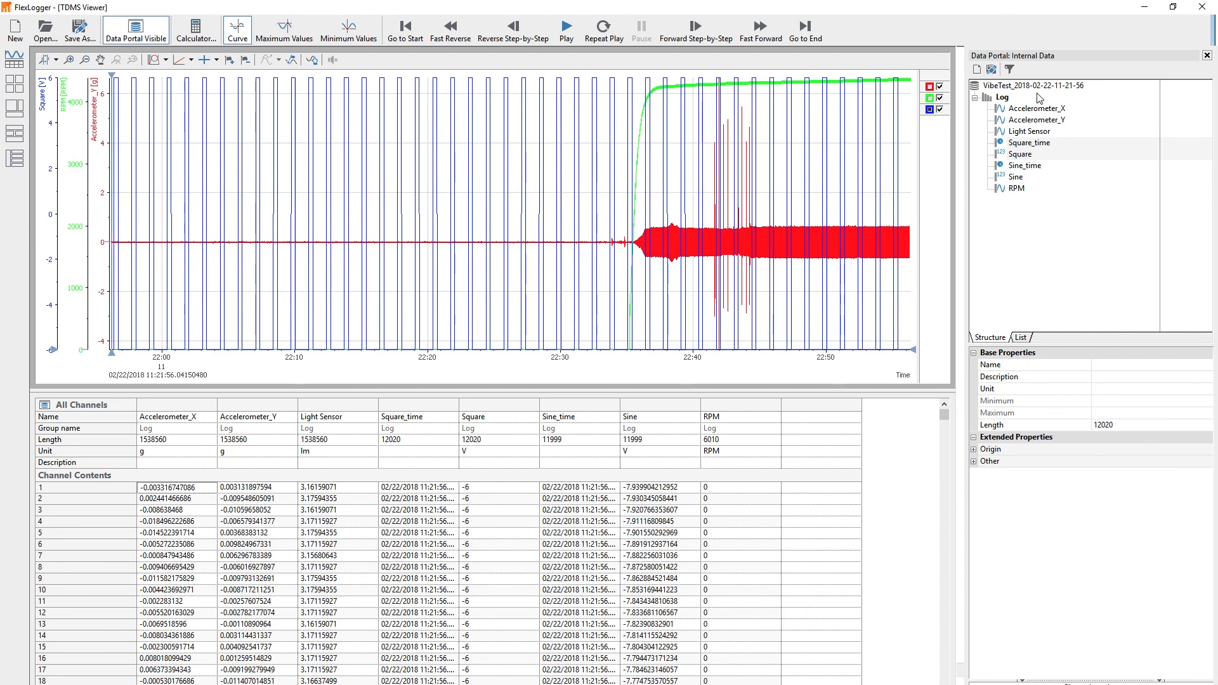
pyautogui.click(1041, 120)
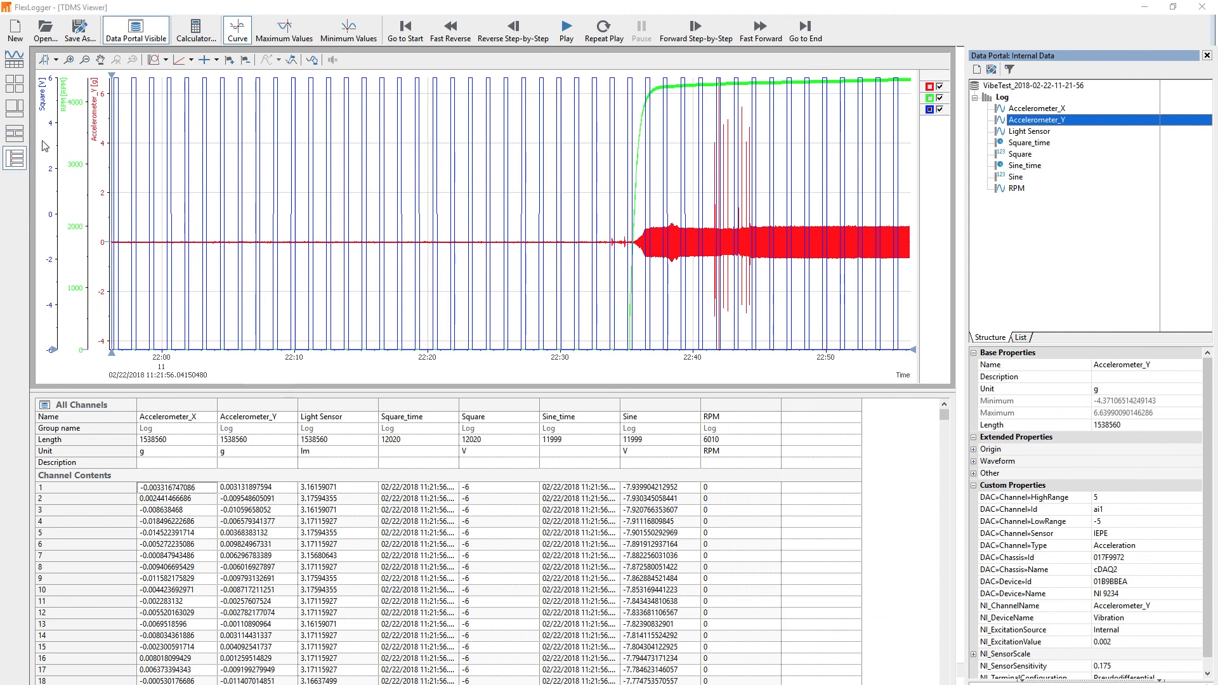
pyautogui.click(78, 29)
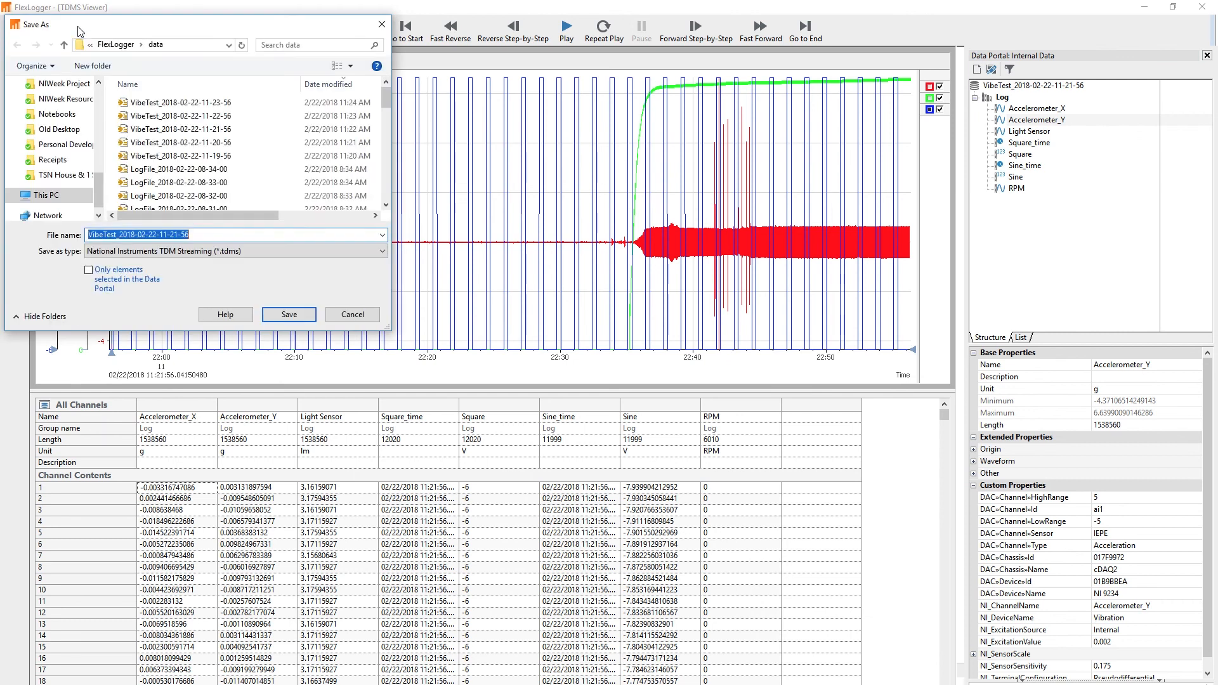
pyautogui.click(198, 251)
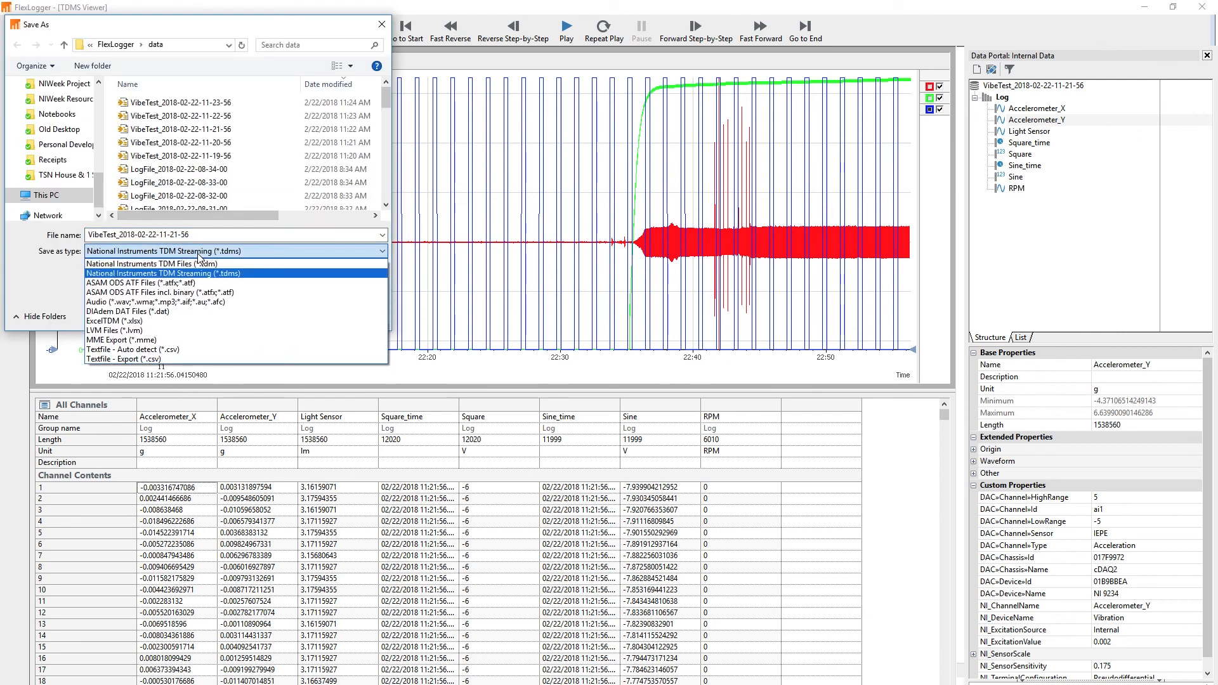
pyautogui.click(224, 322)
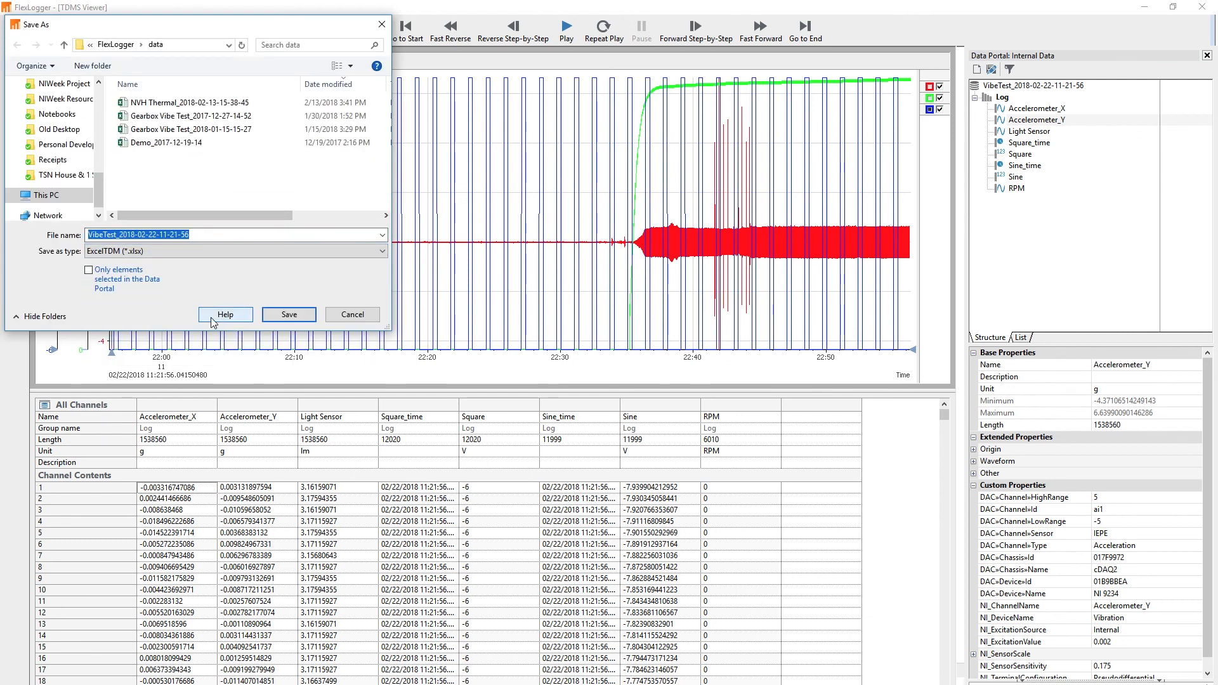
pyautogui.click(289, 315)
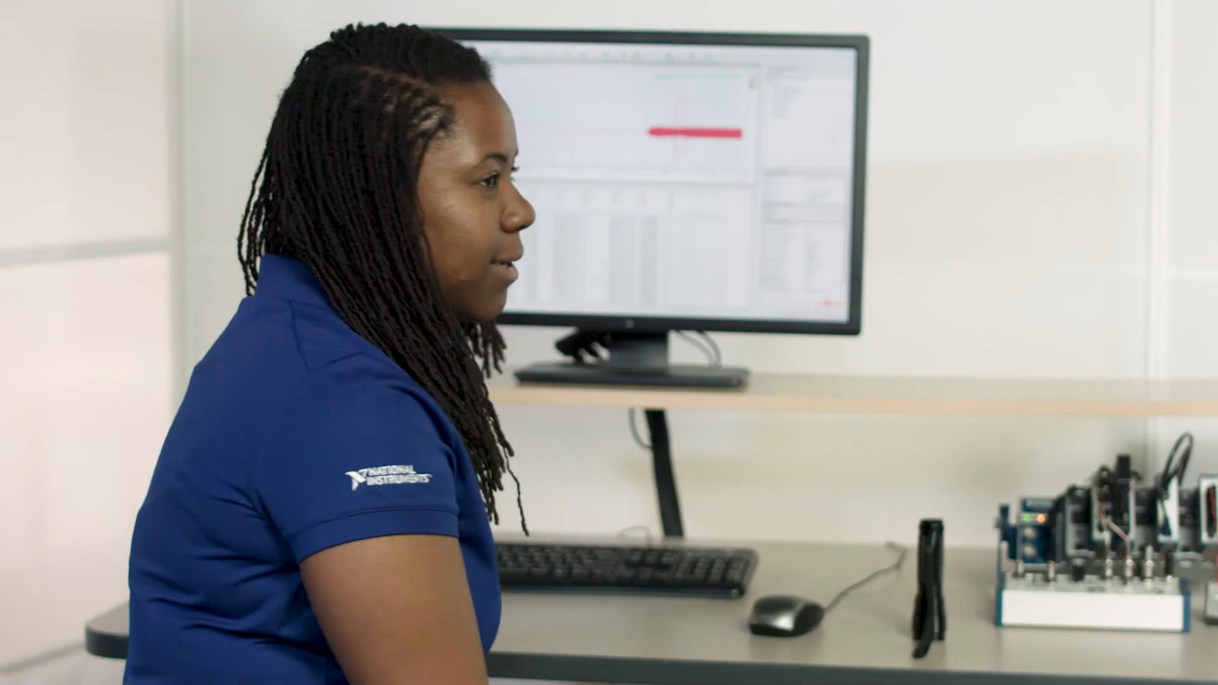